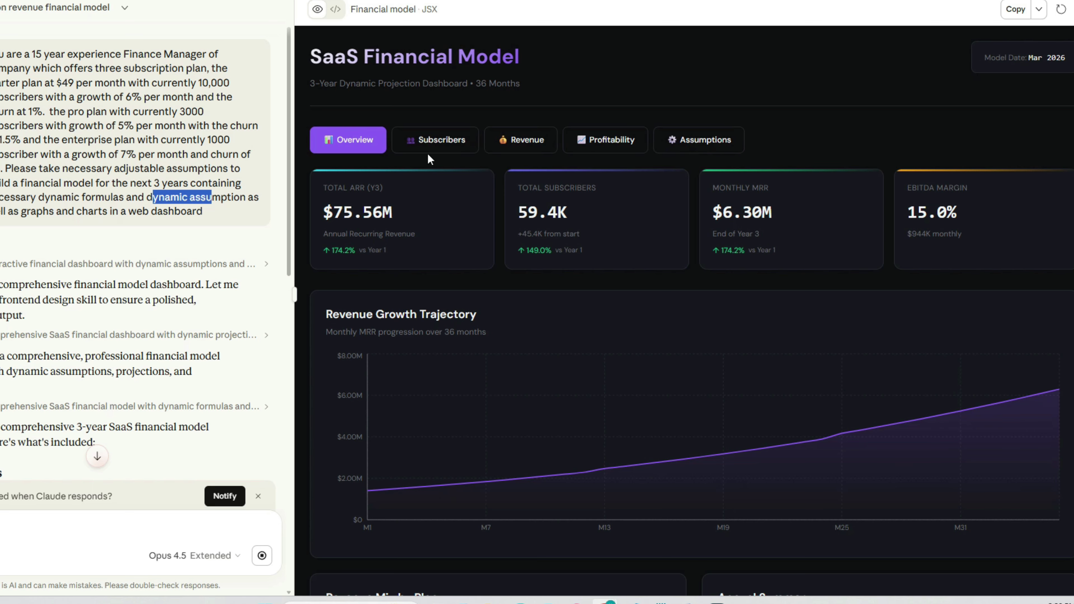
Step: Review the overview's revenue trajectory, revenue mix, annual summary and 3-year financial summary
scroll(607, 196, down, 10)
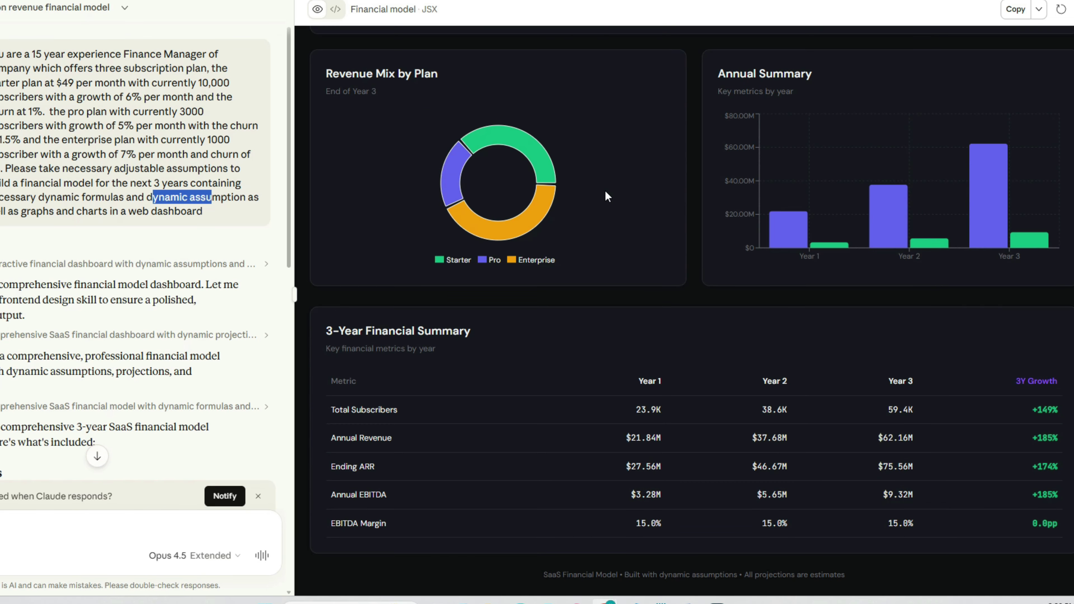
scroll(608, 196, up, 10)
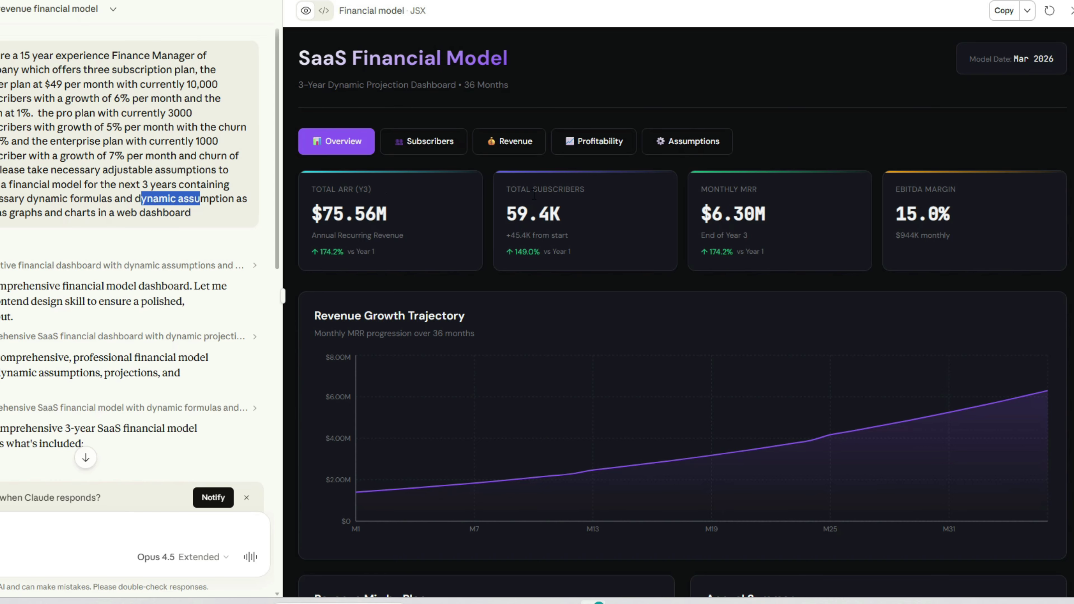
scroll(777, 212, down, 5)
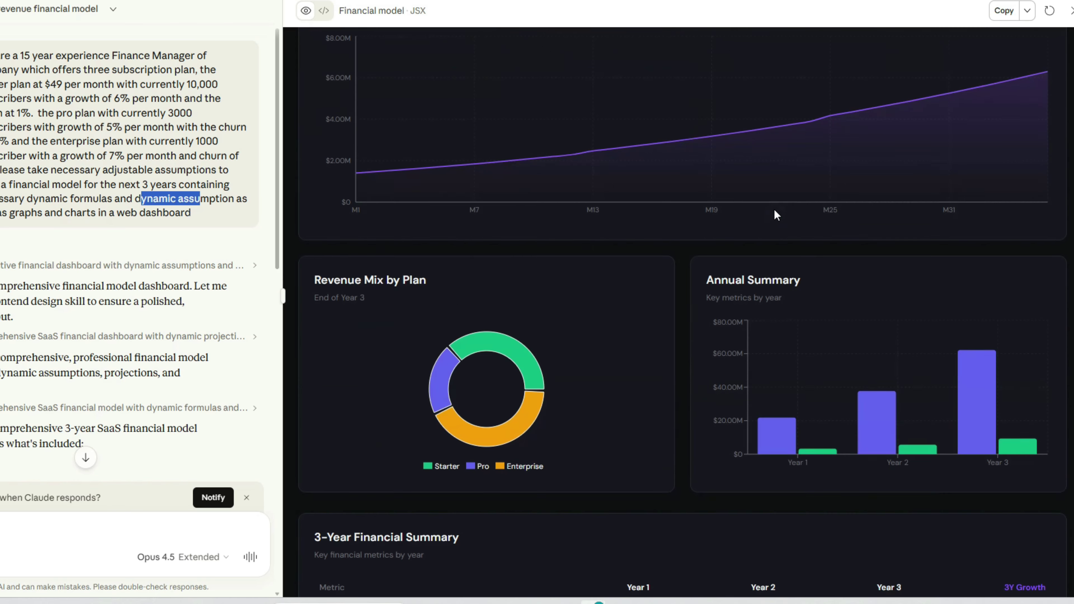
scroll(566, 323, down, 3)
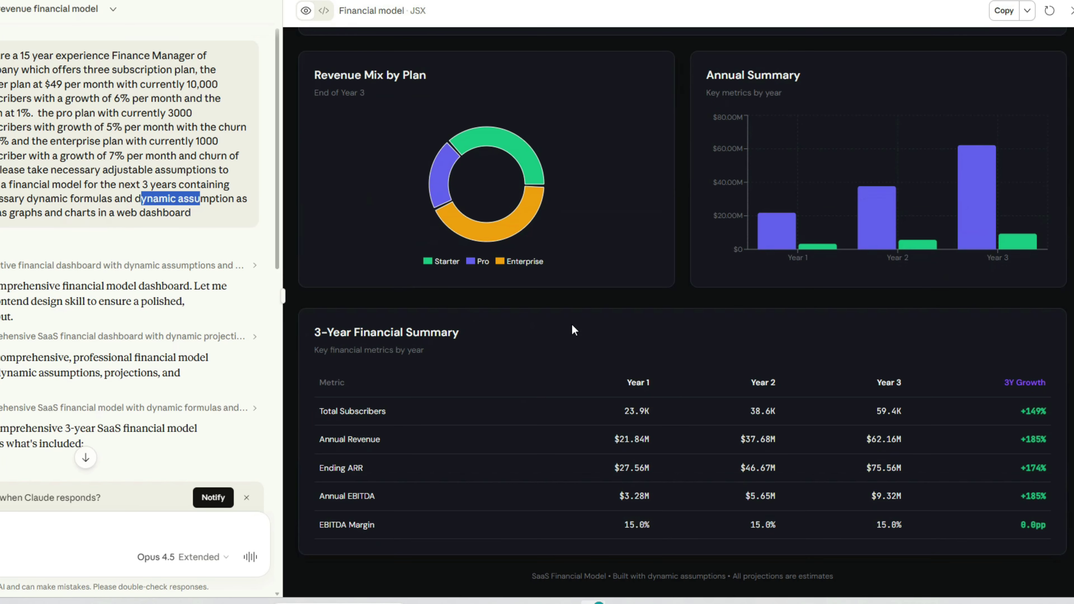
Step: Open the Subscribers view and examine growth by plan, the three plan cards and the 3-Year Financial Summary
scroll(568, 324, up, 8)
click(430, 141)
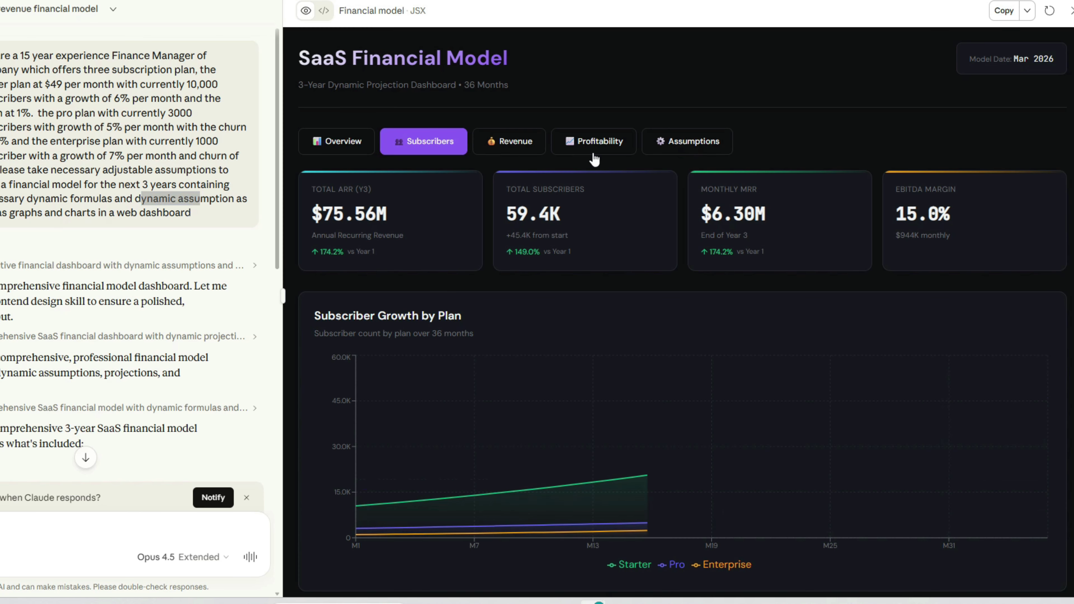
scroll(523, 274, down, 1)
scroll(521, 271, up, 1)
scroll(416, 276, down, 2)
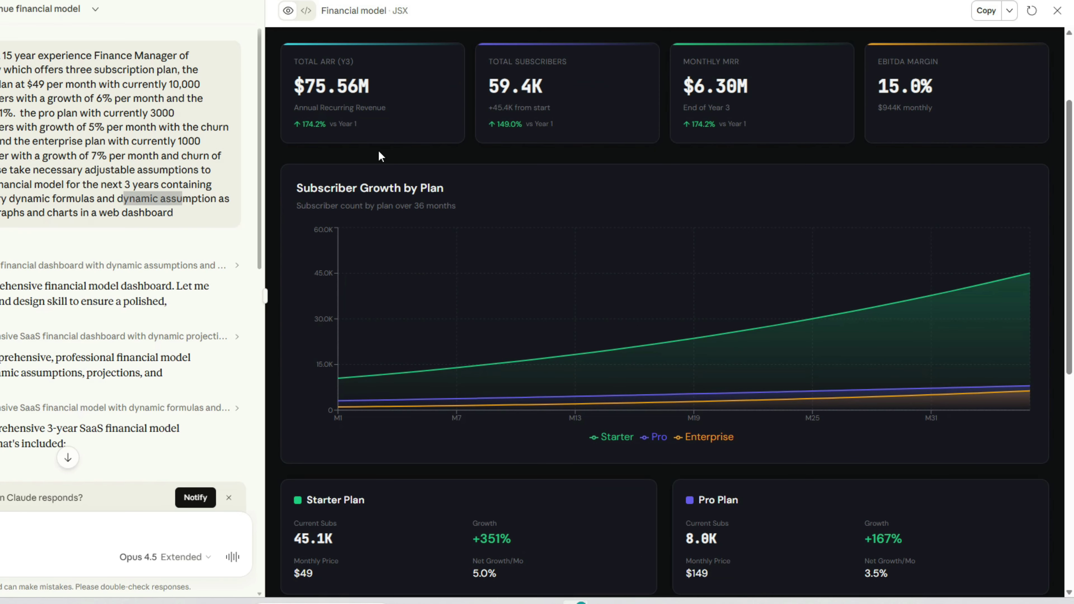
mouse_move(682, 331)
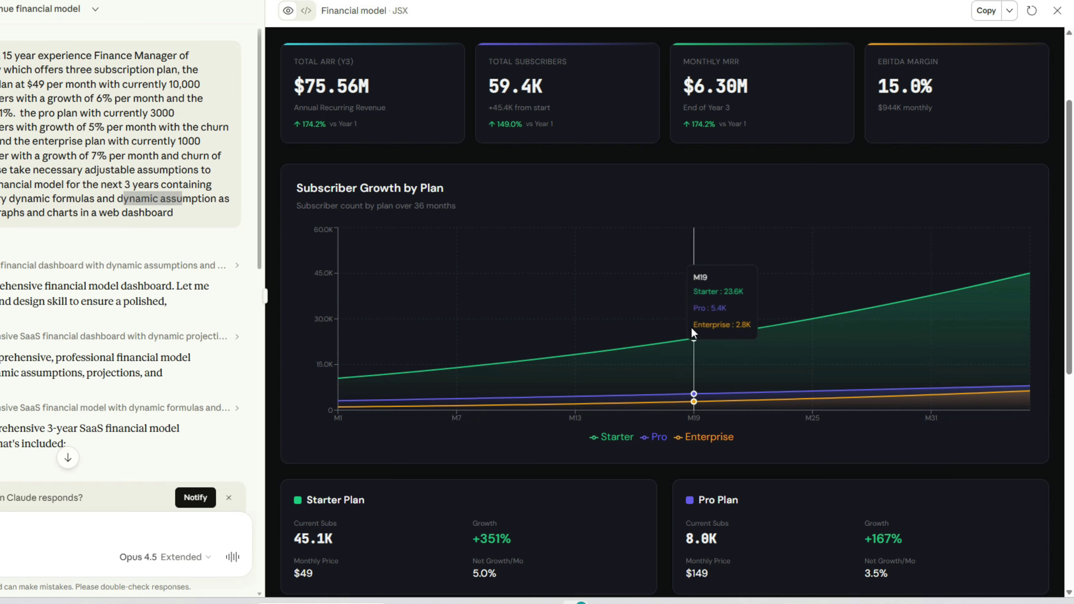
scroll(698, 327, down, 4)
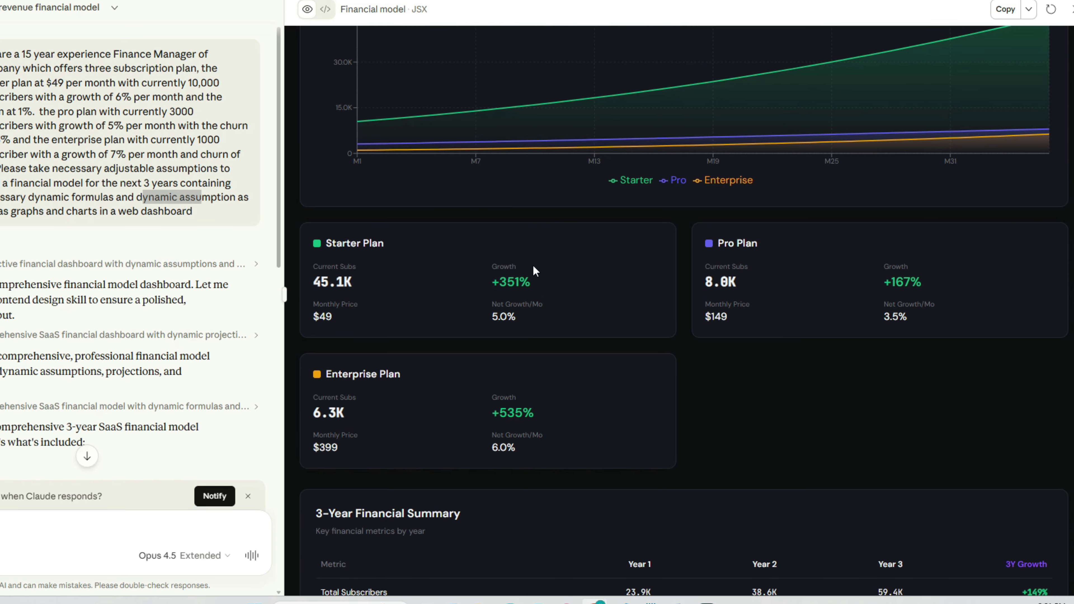
scroll(533, 265, down, 3)
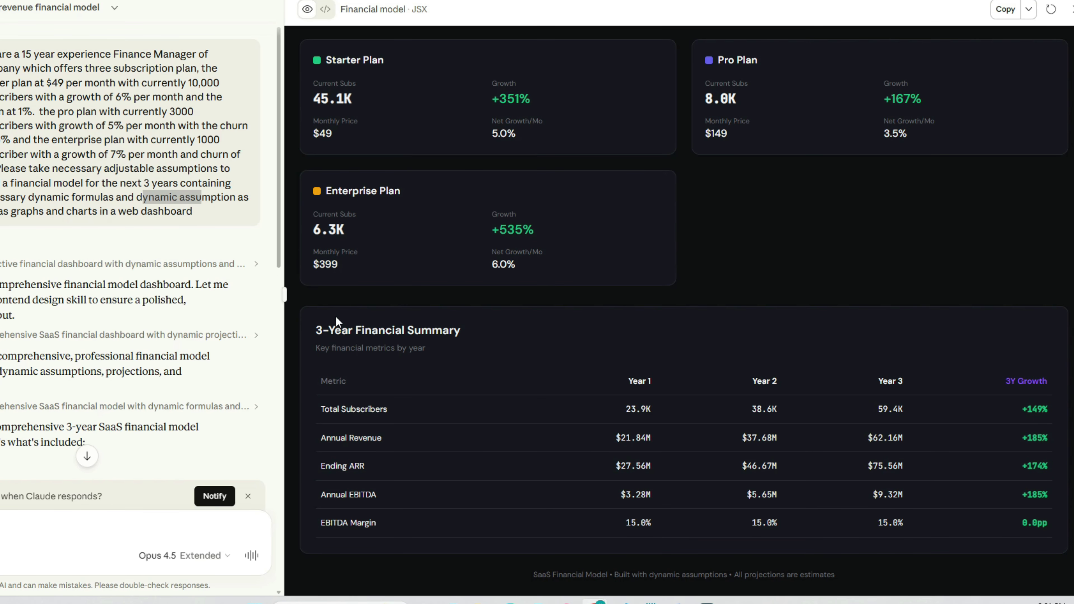
drag(317, 332, 460, 331)
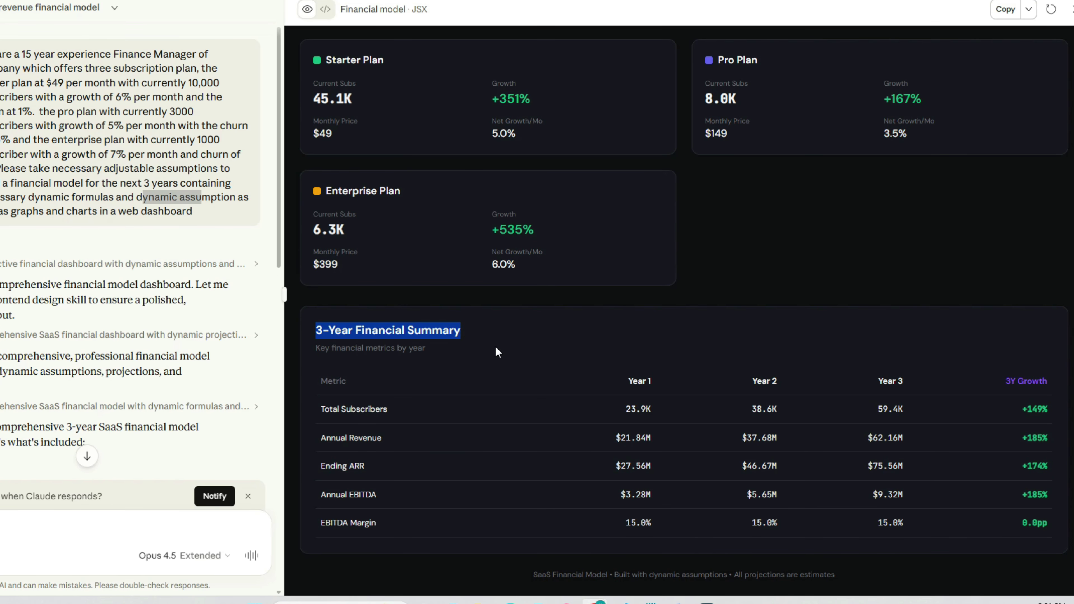
Step: Open the Revenue view and examine MRR by plan, quarterly revenue, ARR progression and the financial summary
scroll(493, 438, up, 8)
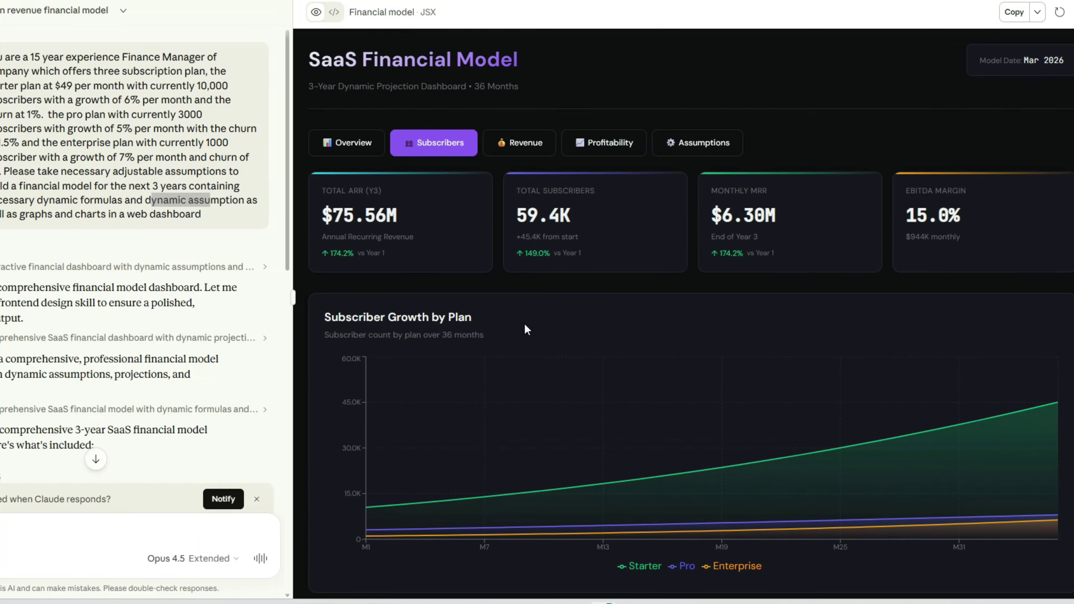
click(531, 152)
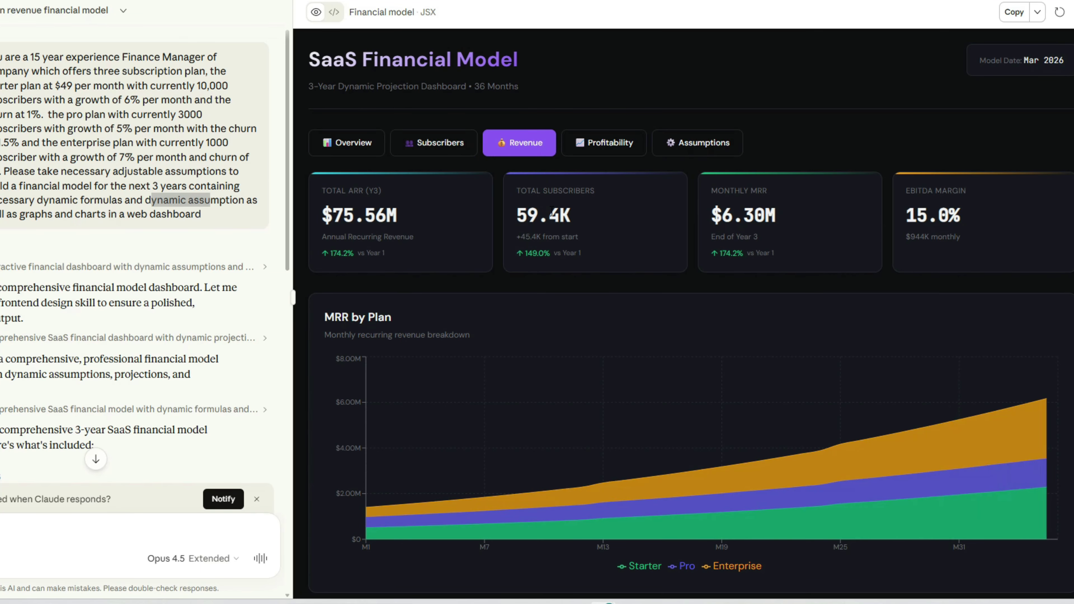
scroll(552, 212, down, 10)
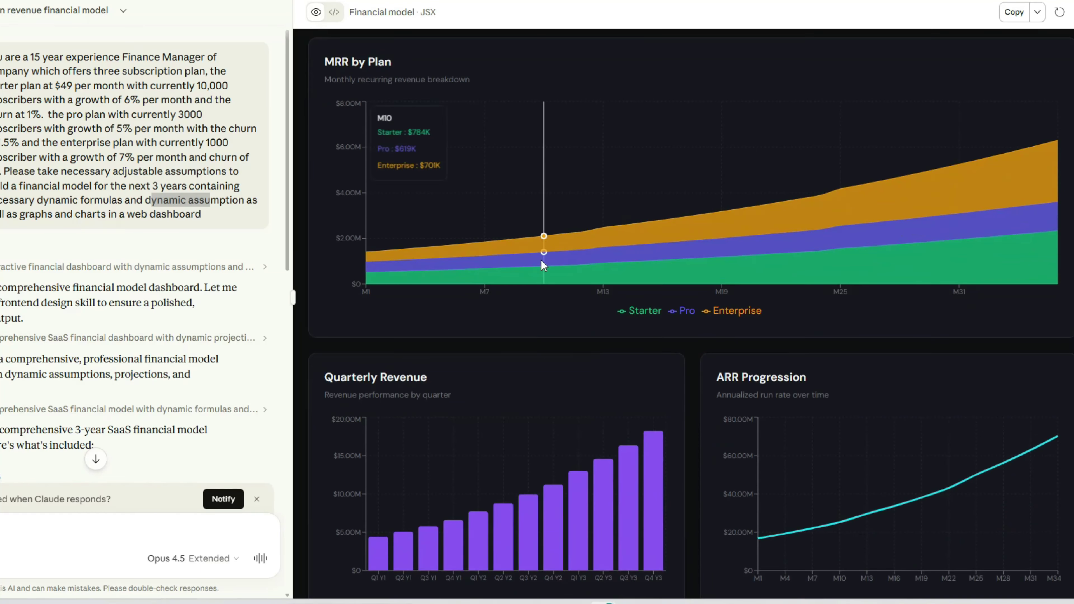
scroll(651, 345, down, 2)
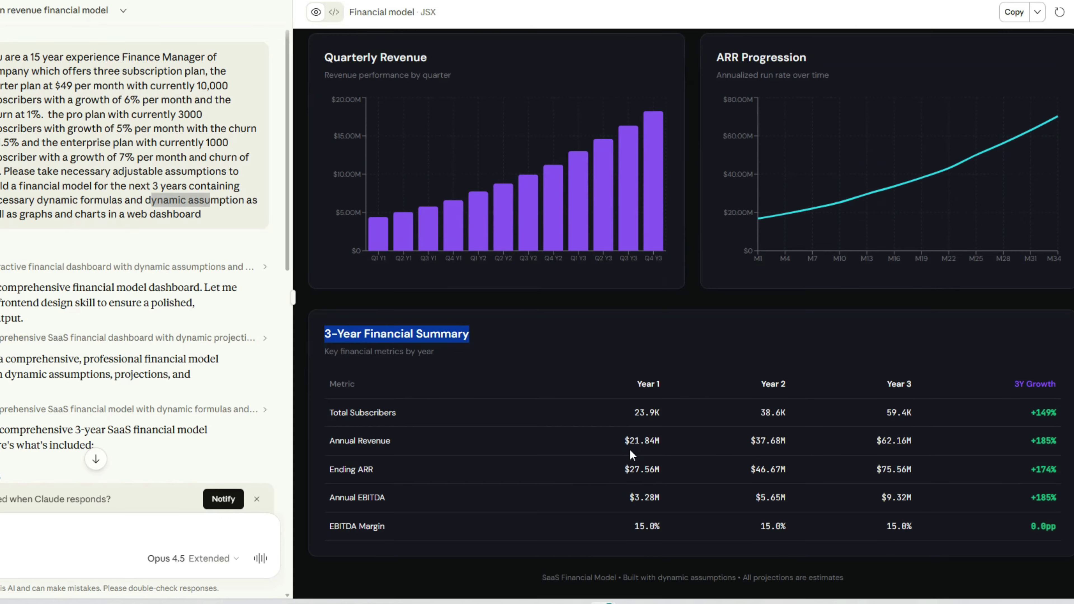
Step: Open the Profitability view and examine revenue versus EBITDA, margin trends and the cost structure
scroll(632, 423, up, 12)
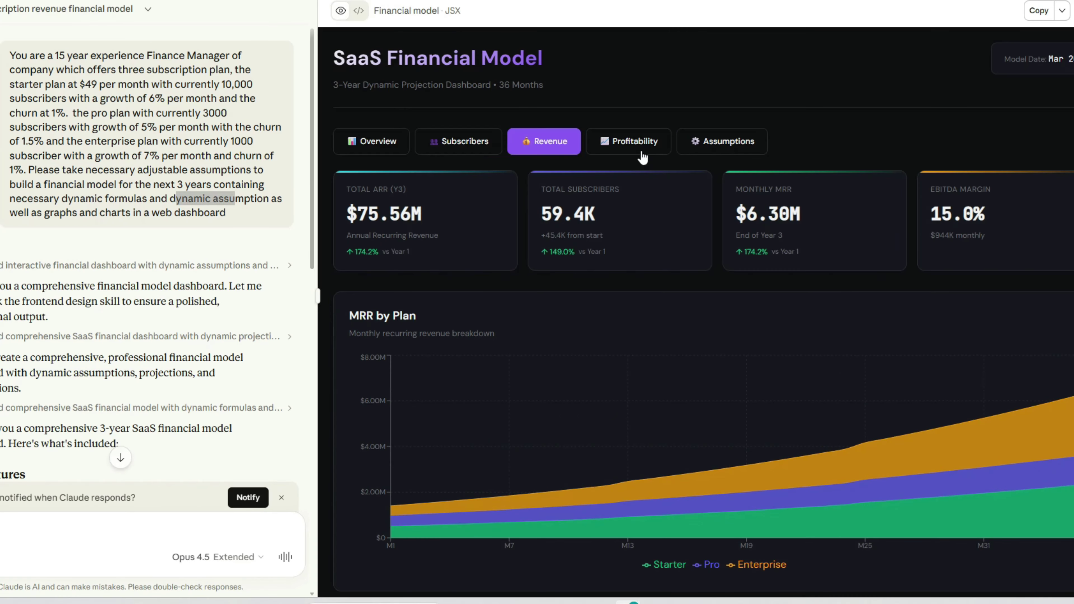
click(617, 148)
scroll(629, 199, down, 3)
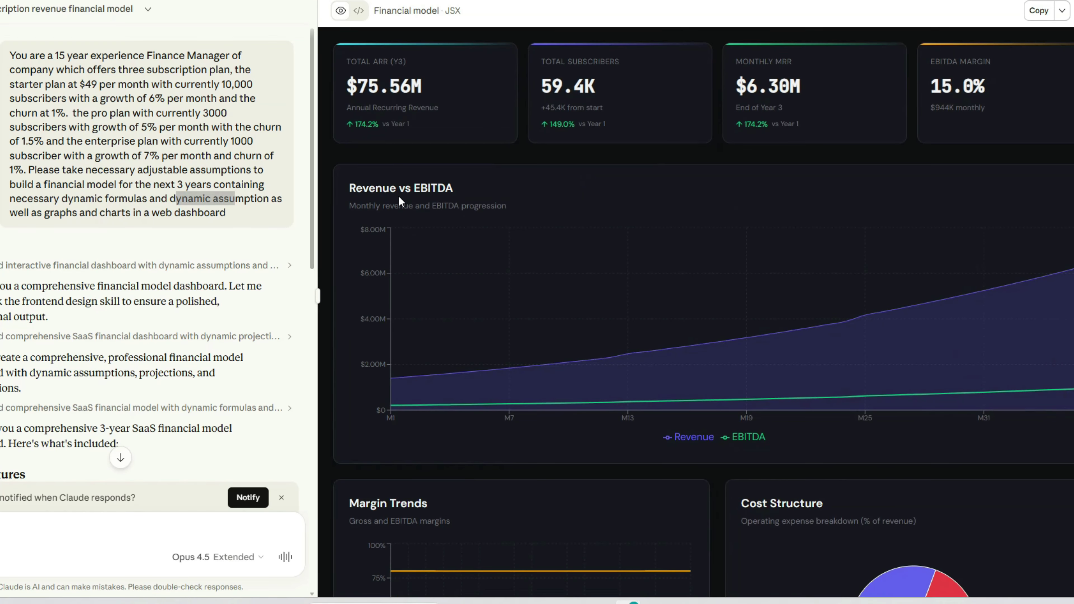
scroll(436, 228, down, 5)
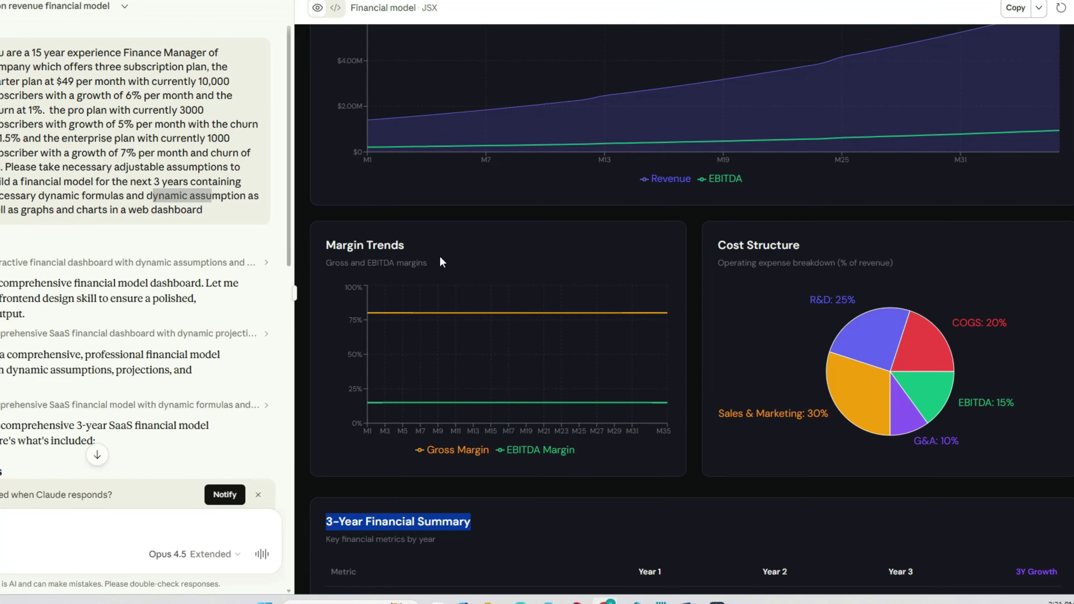
scroll(827, 285, down, 1)
scroll(827, 289, down, 3)
Step: In the pricing assumptions, set the Starter plan to $39, the Pro plan to $159 and the Enterprise plan to $424
scroll(835, 282, up, 10)
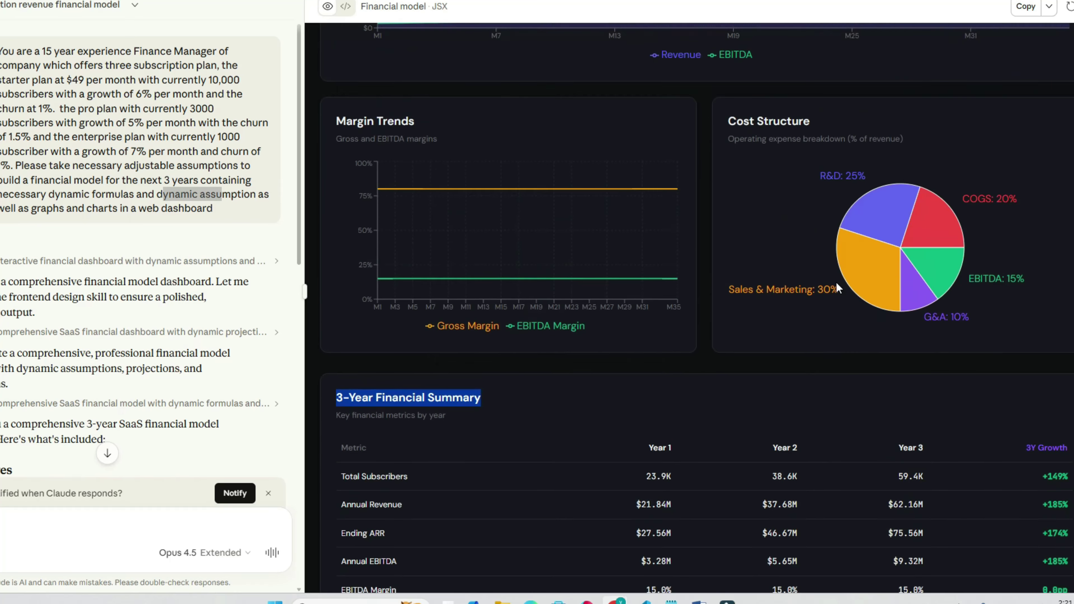
click(714, 144)
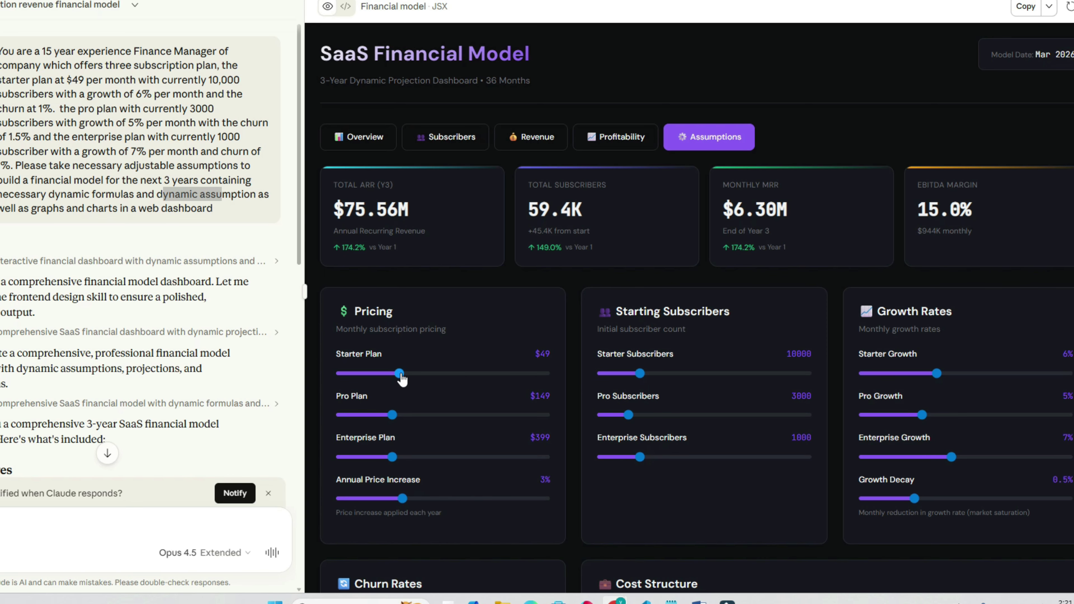
drag(401, 376, 372, 376)
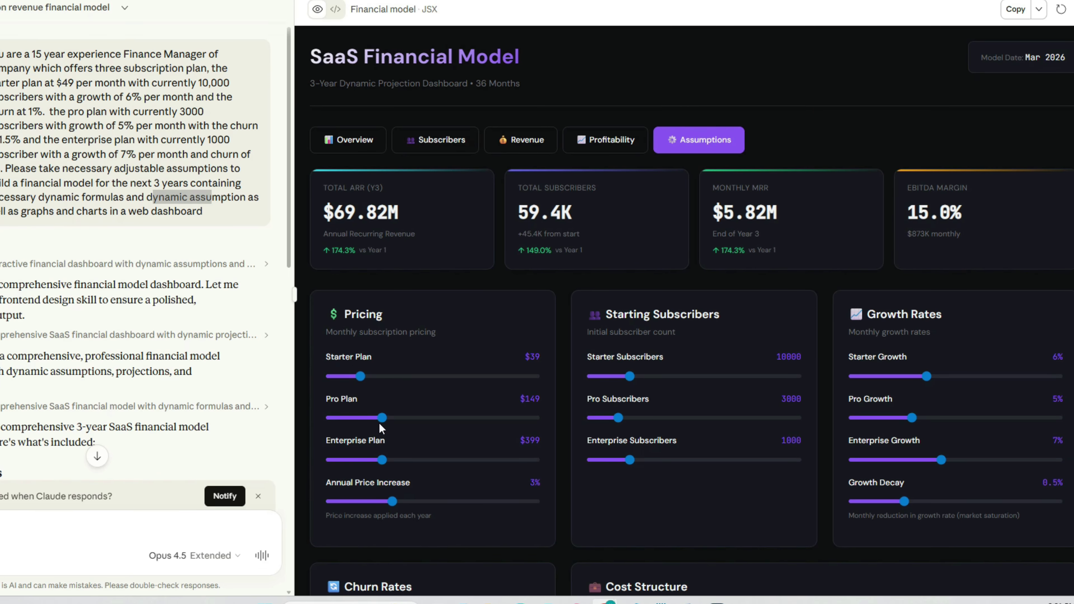
drag(383, 421, 389, 421)
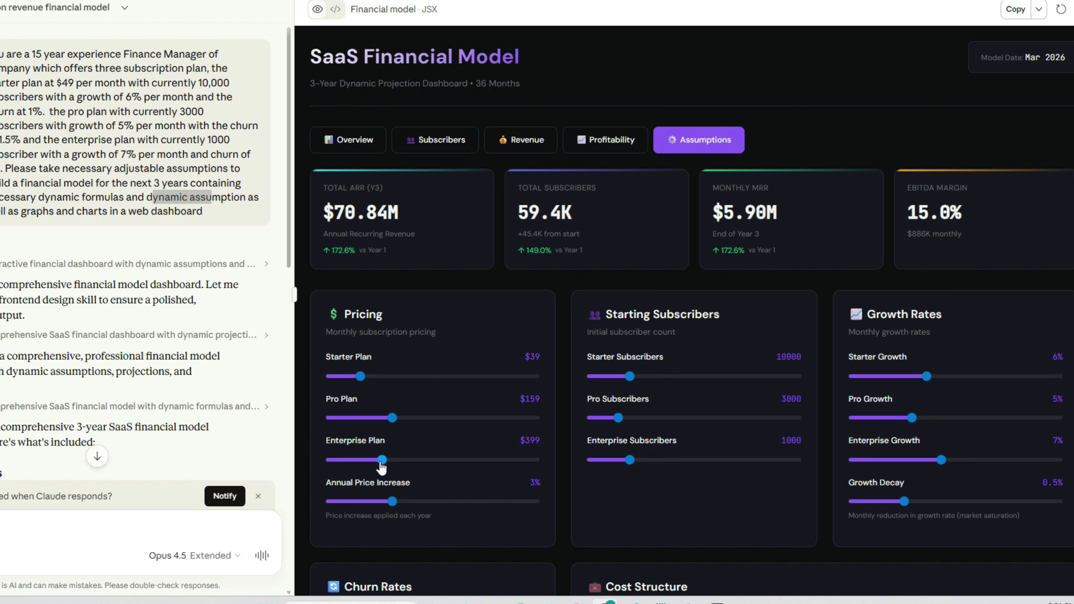
drag(383, 459, 389, 459)
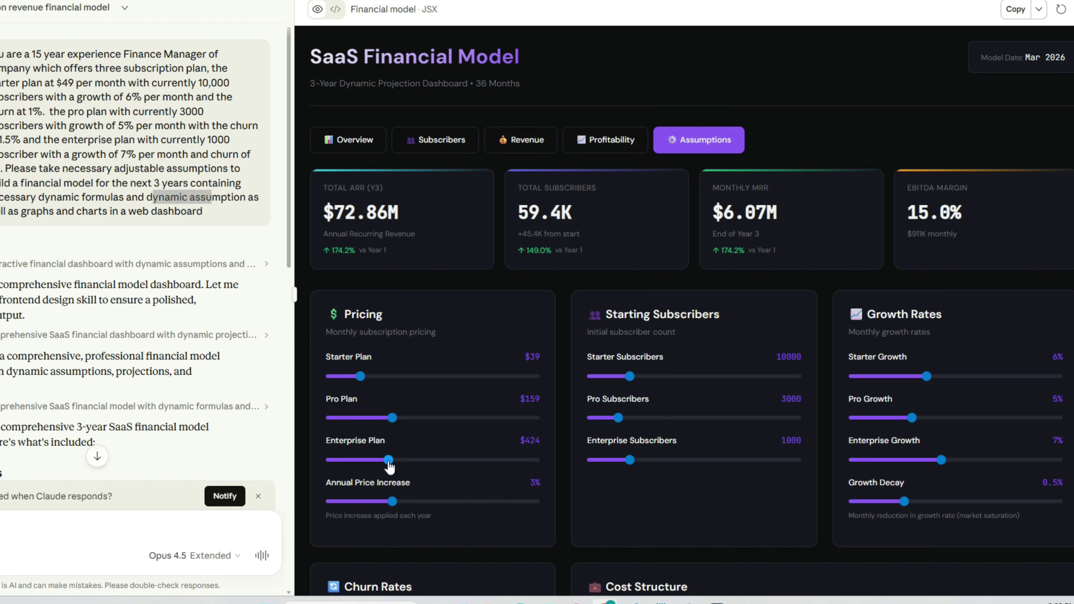
Step: Return to the overview and check its metrics and charts against the new pricing
click(344, 141)
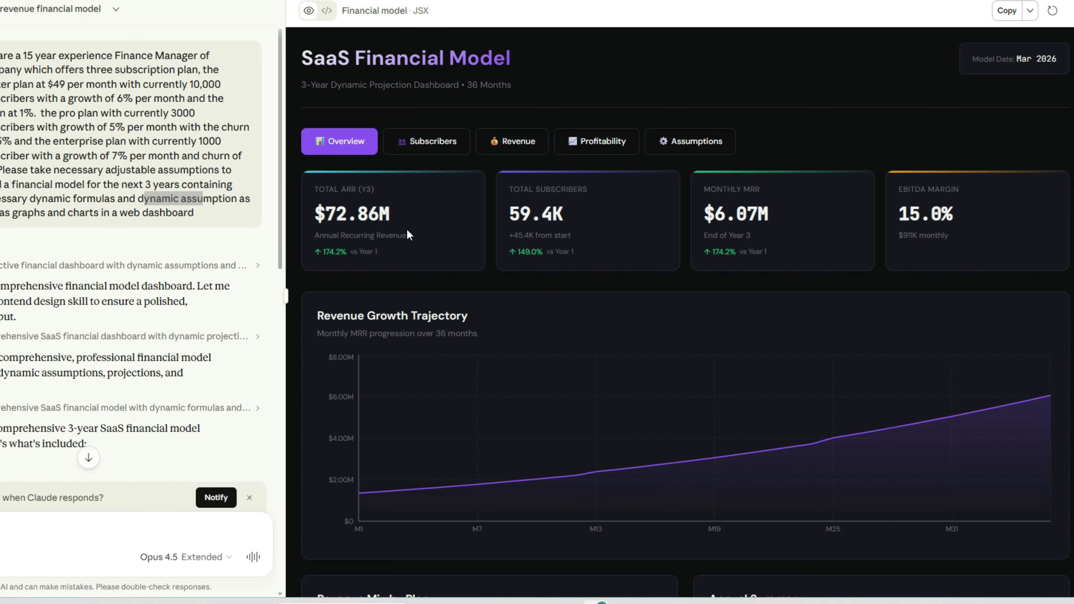
scroll(402, 231, down, 7)
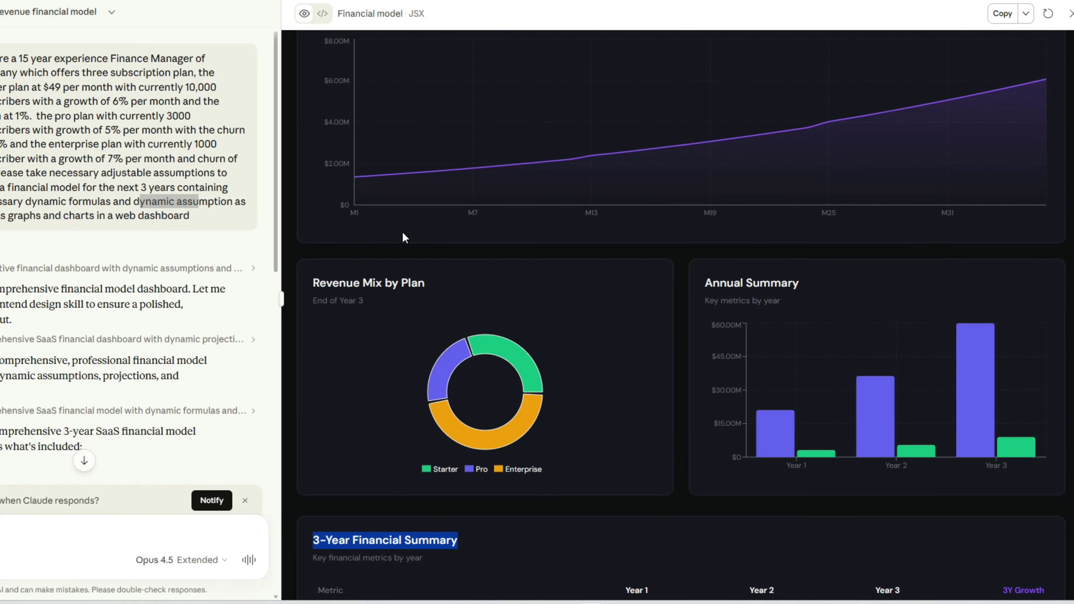
scroll(402, 231, down, 4)
Step: In the assumptions, set Starter subscribers to 21000, Pro growth to 7% and growth decay to 0.7%
scroll(403, 231, up, 10)
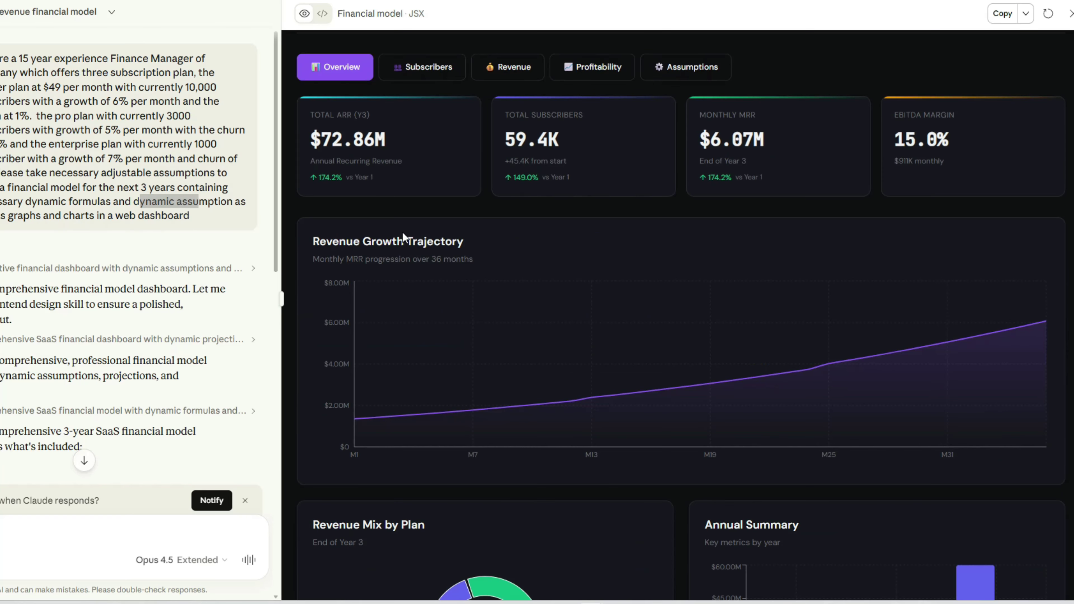
click(703, 73)
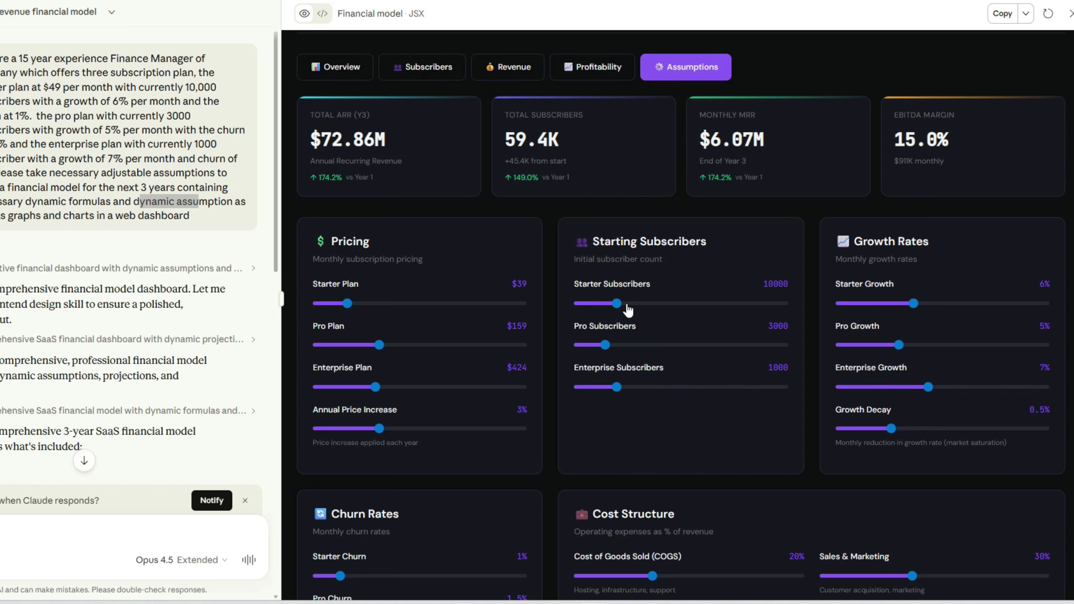
scroll(772, 297, down, 4)
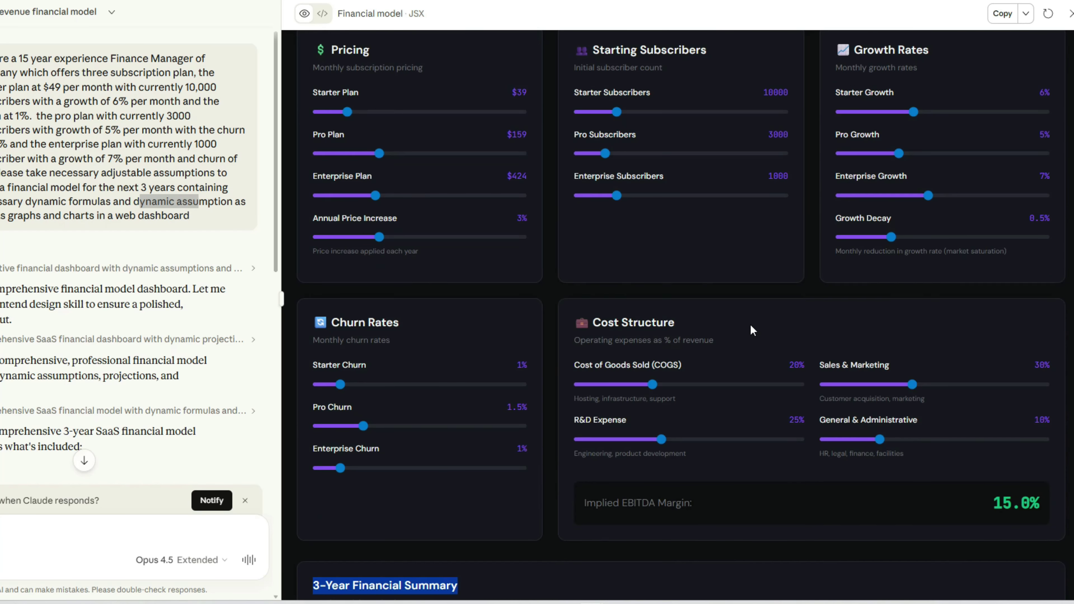
scroll(750, 325, down, 4)
scroll(750, 326, up, 7)
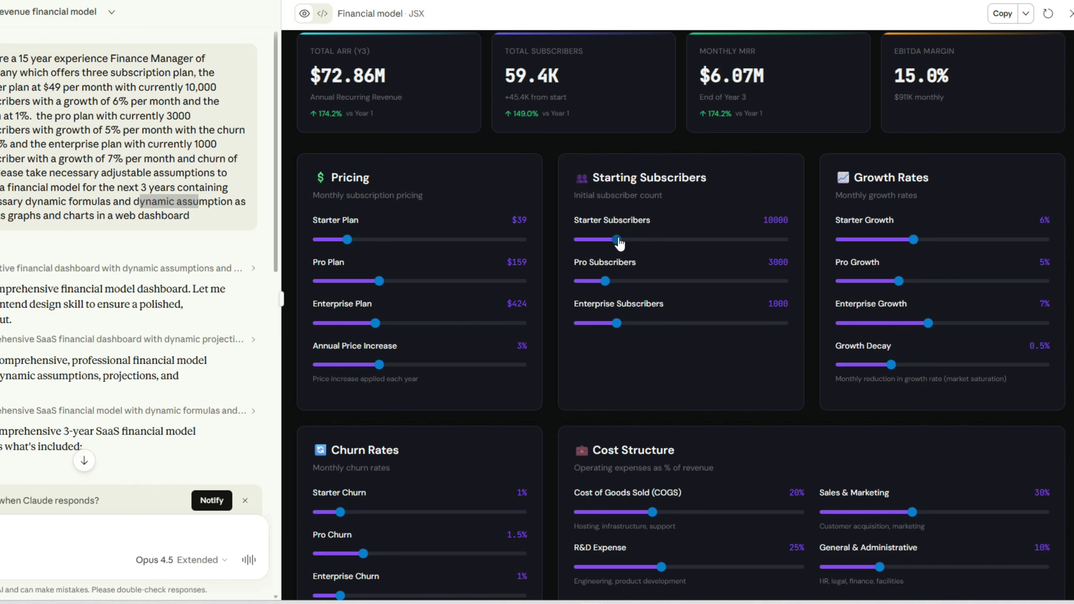
scroll(652, 214, up, 3)
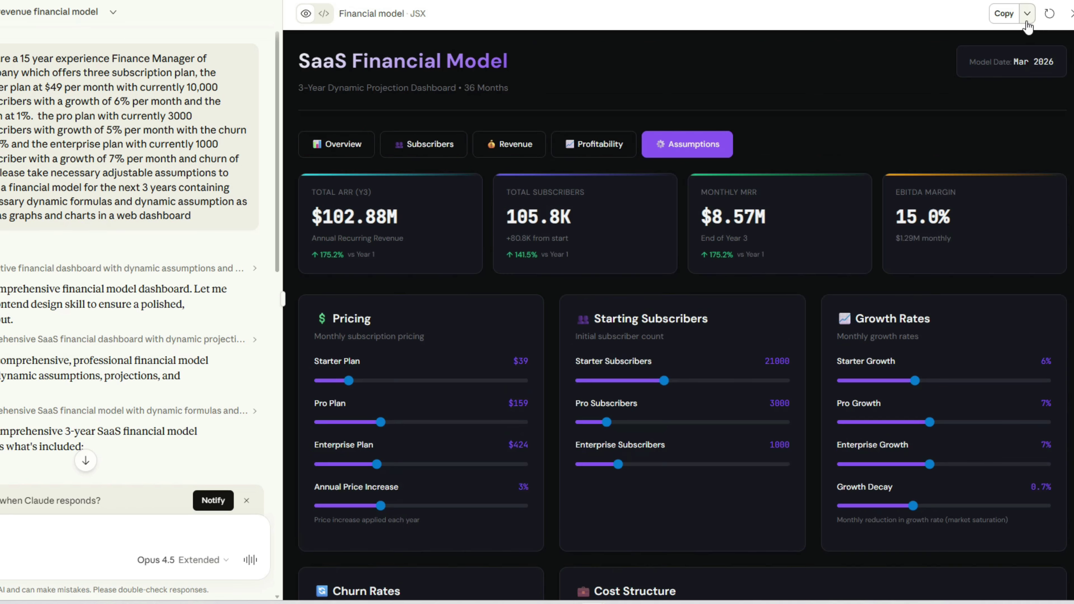
Step: Publish the financial model artifact publicly as financial-model.jsx and copy its link
click(1027, 17)
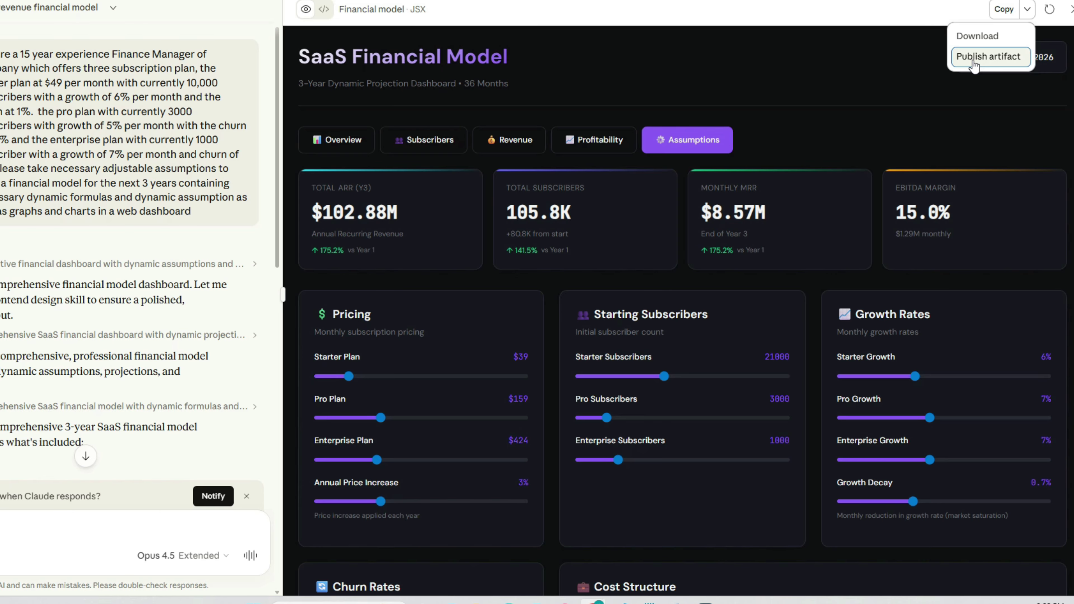
click(973, 60)
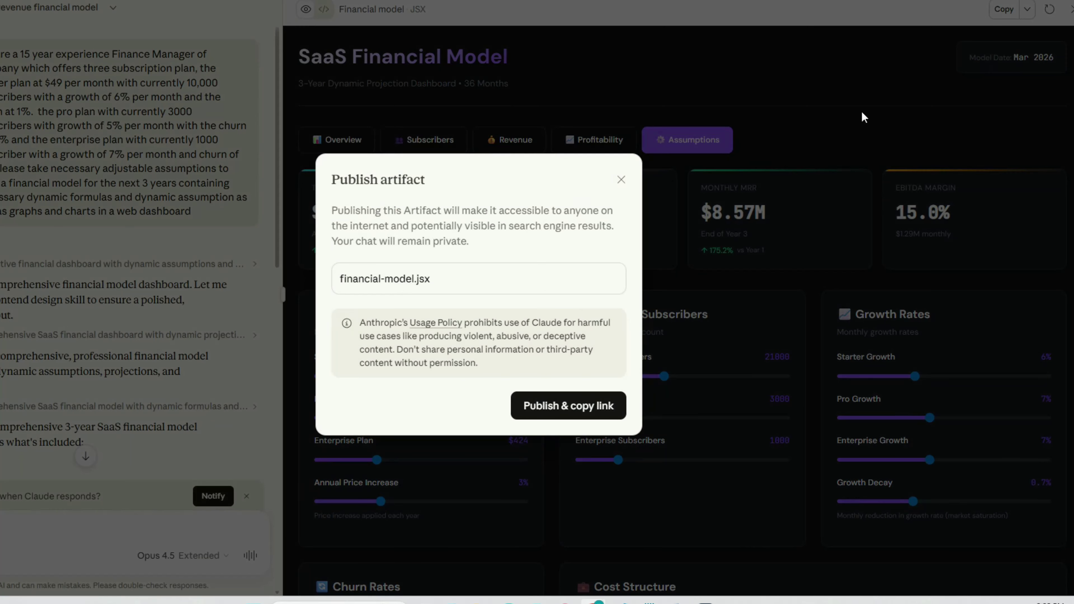
click(622, 412)
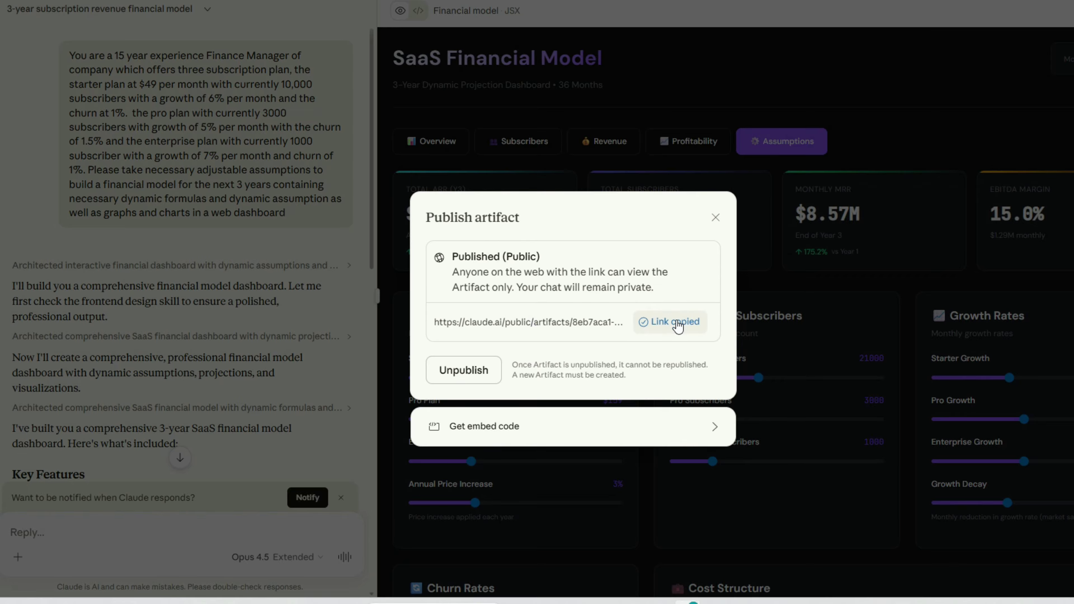
Step: Open the published artifact's link in a new browser tab and look through the public dashboard
key(ctrl+t)
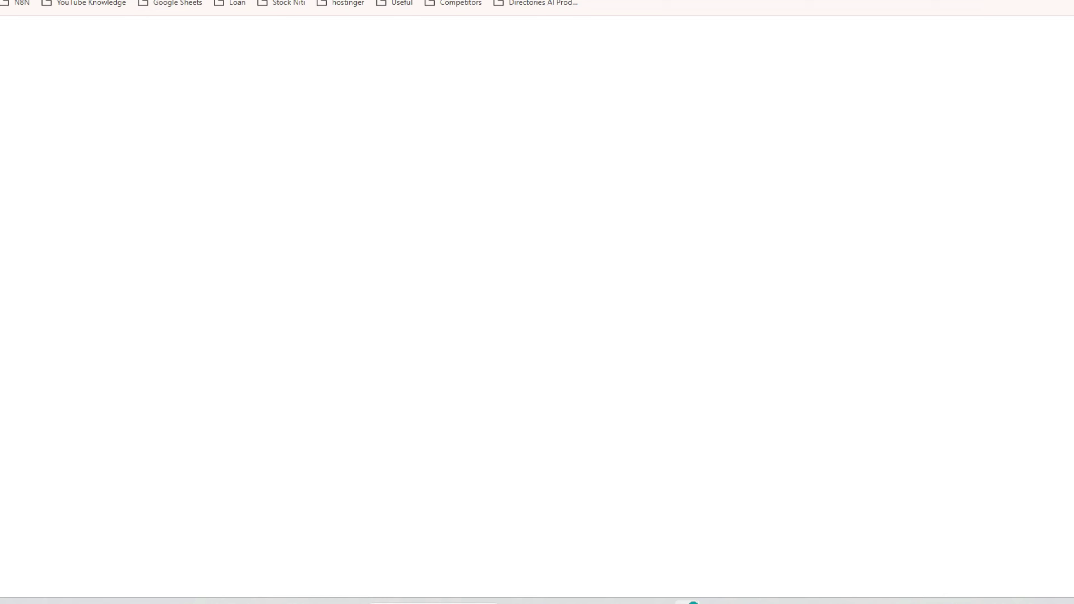
text(https://claude.ai/public/artifacts/8eb7aca1-3845-4590-a8b4-1312bc29b8e7)
key(Return)
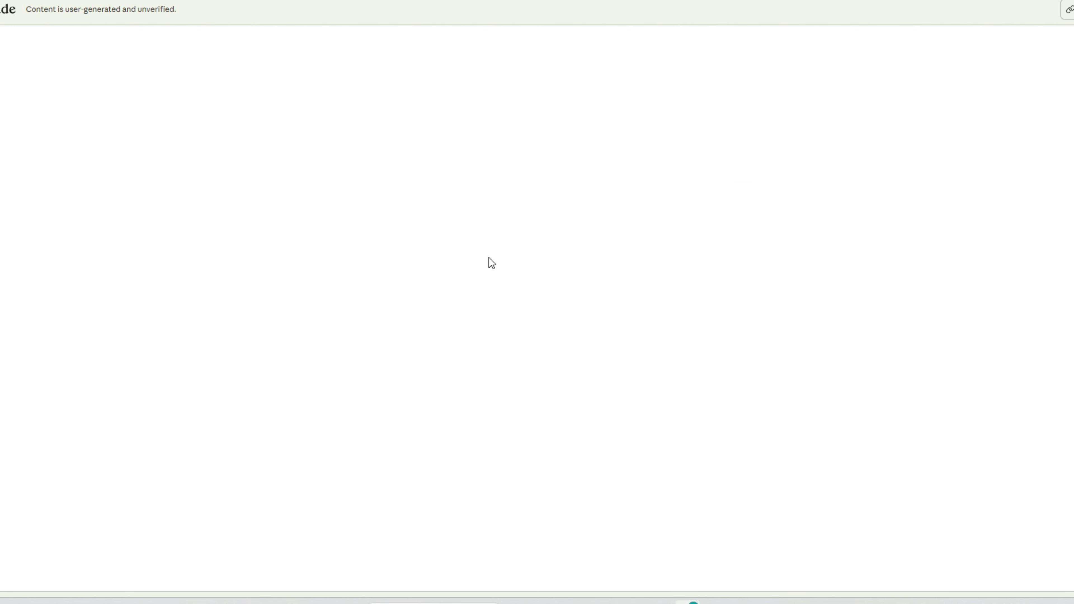
scroll(535, 231, down, 5)
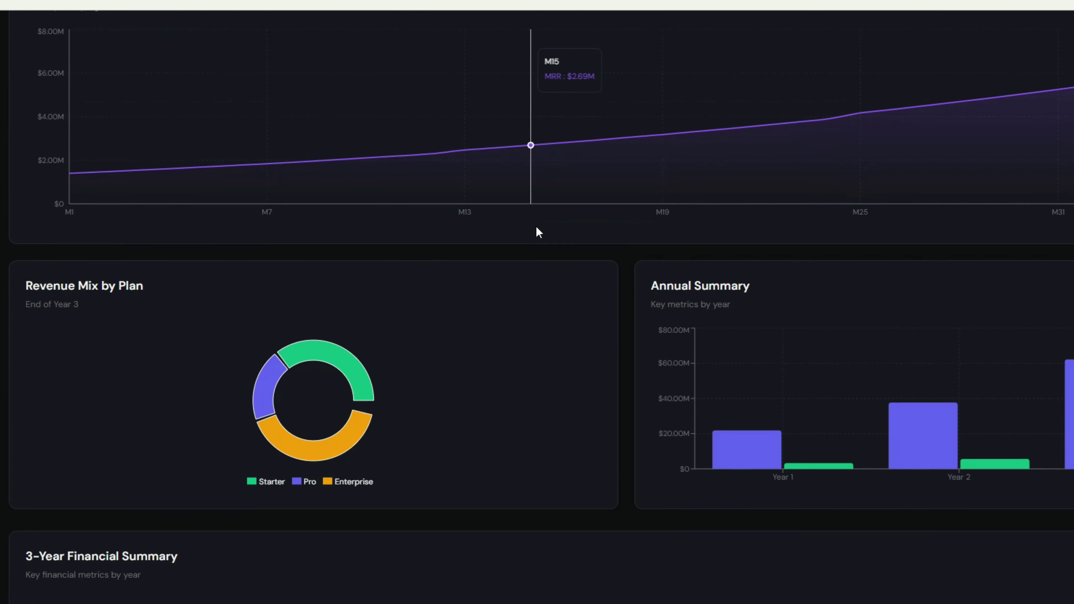
Step: Return to the Claude chat and enter the earlier Finance Manager prompt for the three-plan subscription model as a new reply
scroll(535, 230, up, 6)
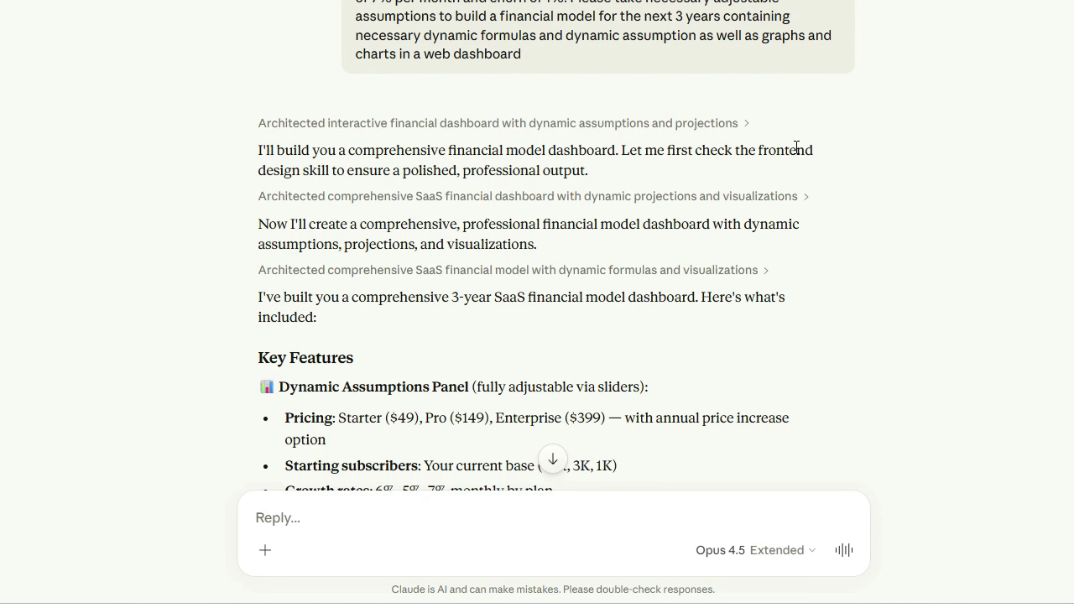
click(375, 523)
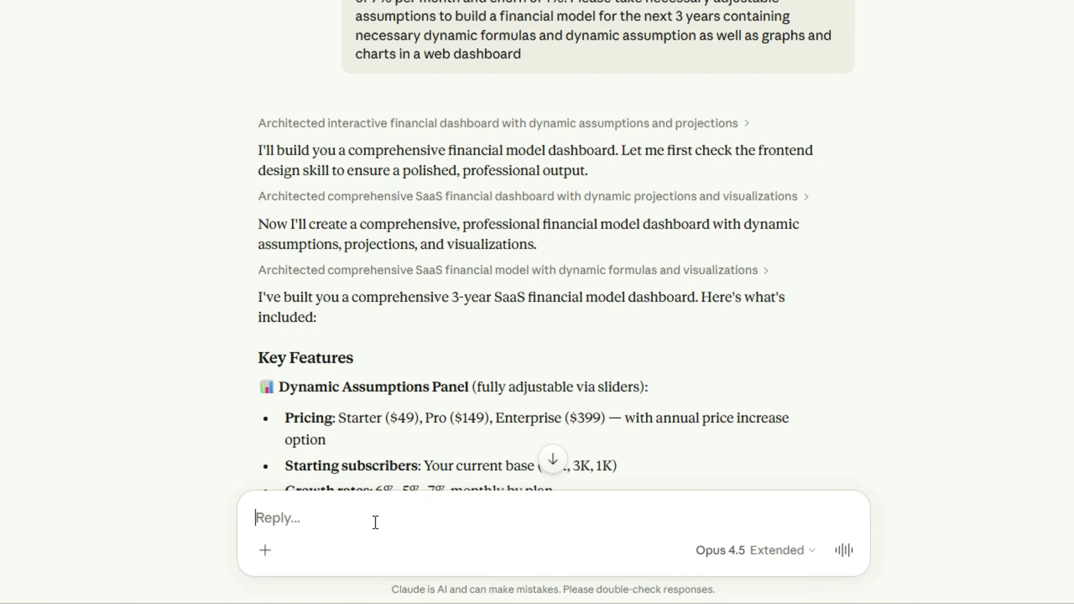
text(You are a 15 year experience Finance Manager of company which offers three subscription plan, the starter plan at $49 per month with currently 10,000 subscribers with a growth of 6% per month and the churn at 1%.  the pro plan with currently 3000 subscribers with growth of 5% per month with the churn of 1.5% and the enterprise plan with currently 1000 subscriber with a growth of 7% per month and churn of 1%. Please take necessary adjustable assumptions to build a financial model for the next 3 years containing necessary dynamic formulas and dynamic assumption as well as graphs and charts in a web dashboard)
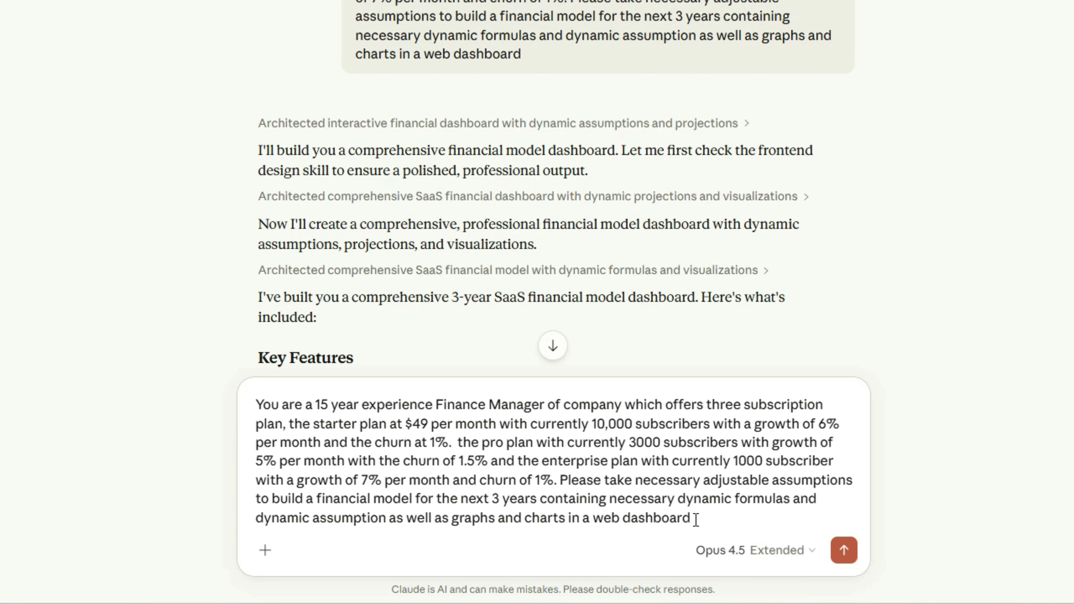
Step: Replace the prompt's ending "in a web dashboard" with "Build this model in an excel"
drag(696, 520, 593, 528)
key(BackSpace)
key(BackSpace)
key(BackSpace)
key(BackSpace)
key(BackSpace)
key(BackSpace)
key(BackSpace)
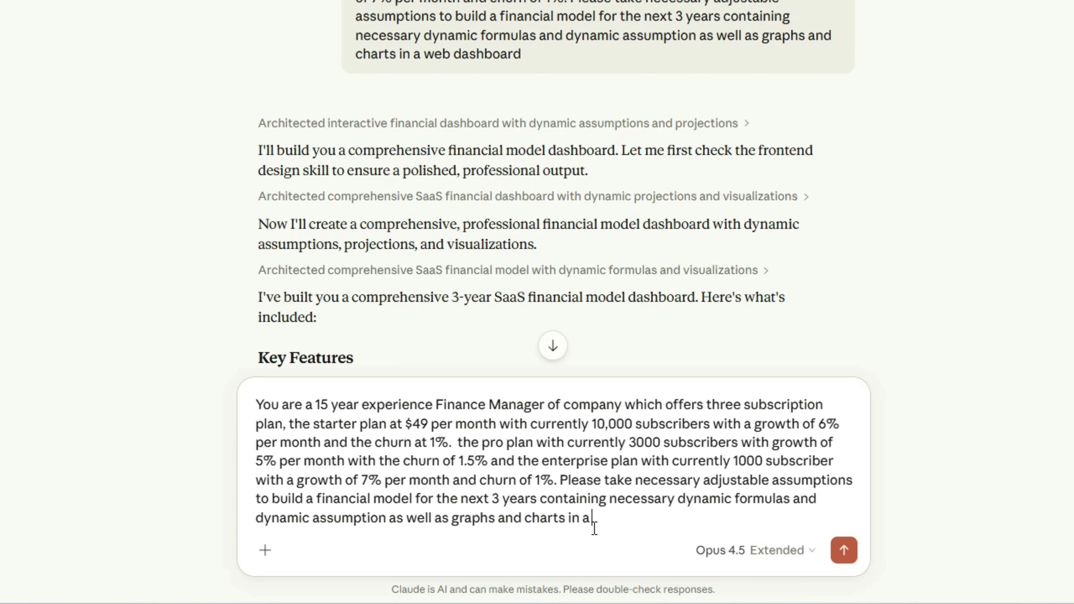
text(. Build this mo)
key(BackSpace)
text(model )
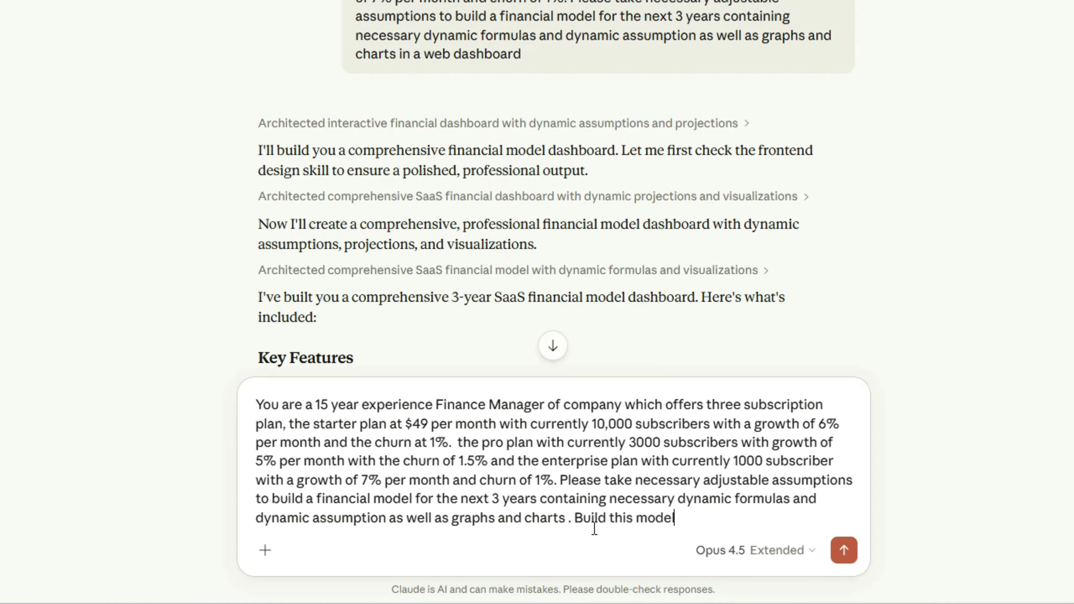
text(in an excel)
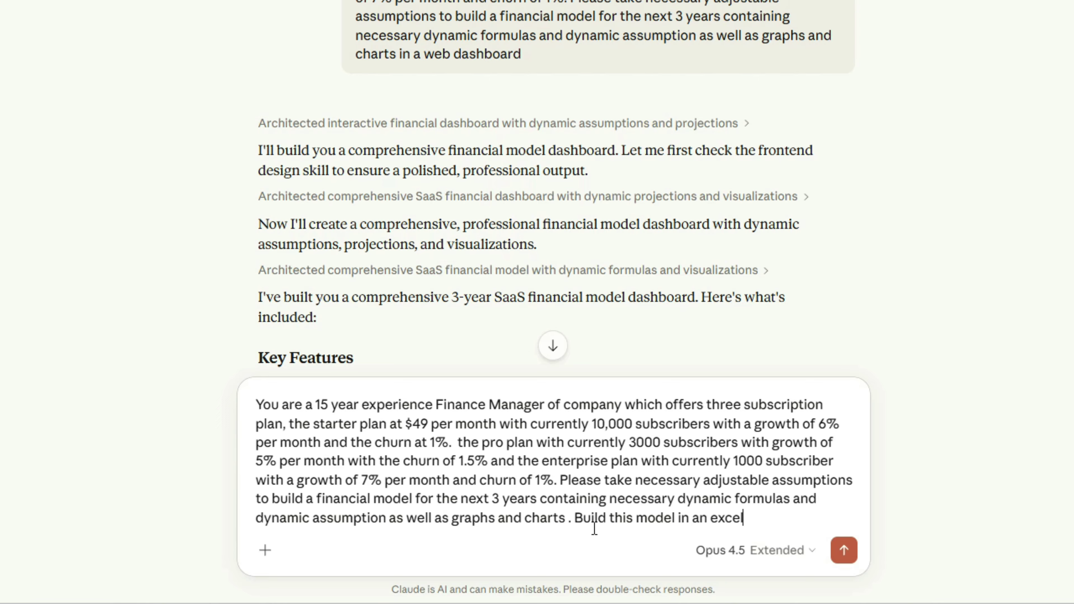
Step: Extend the prompt with "with formulas and other supporting assumptions in terms of formulas only."
text( with formulas)
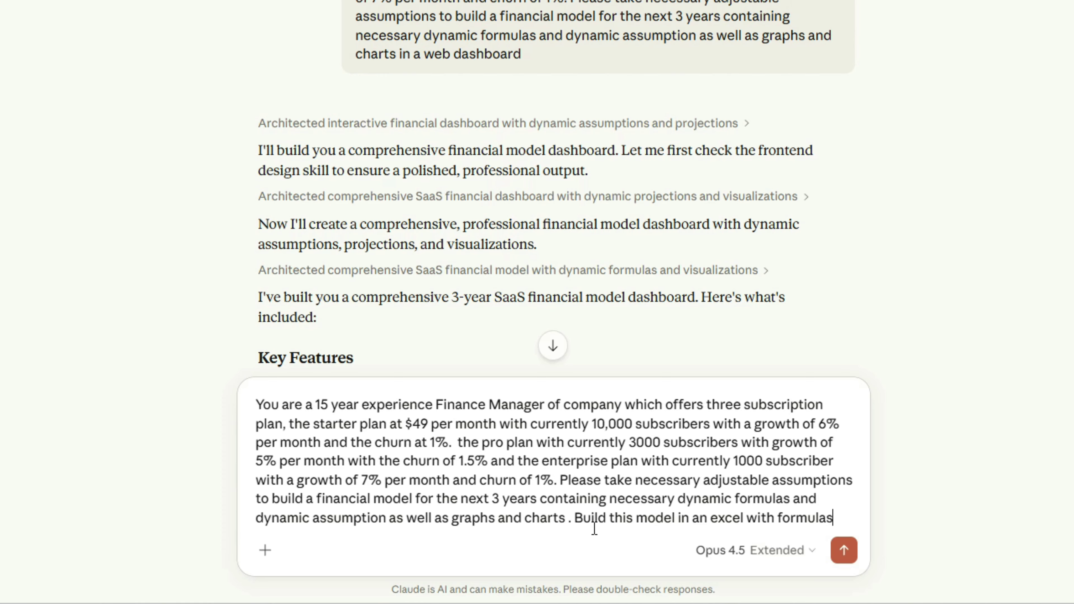
text( and other)
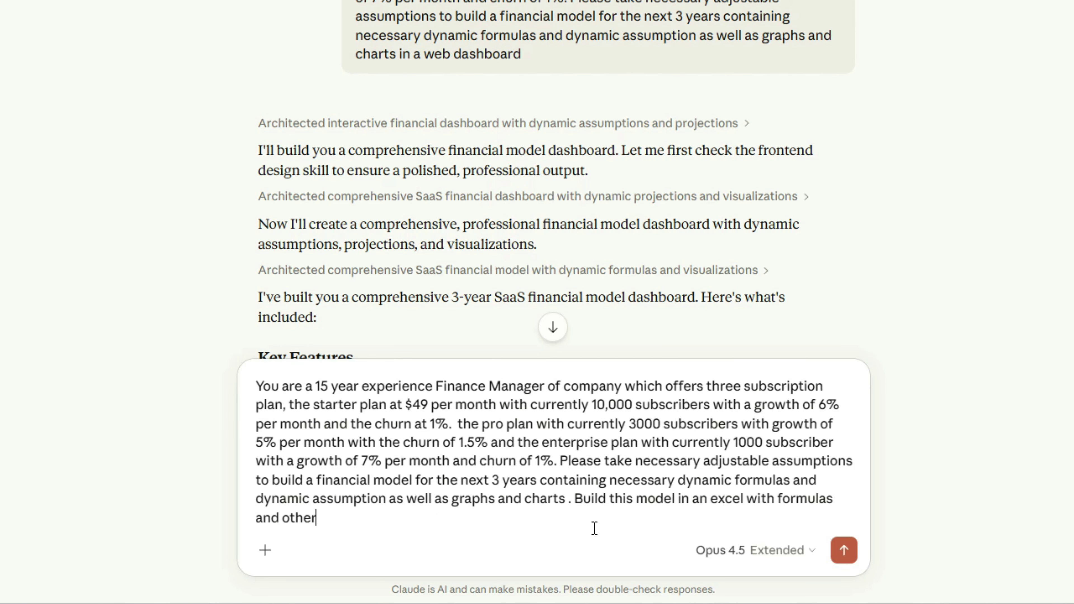
text( supporting)
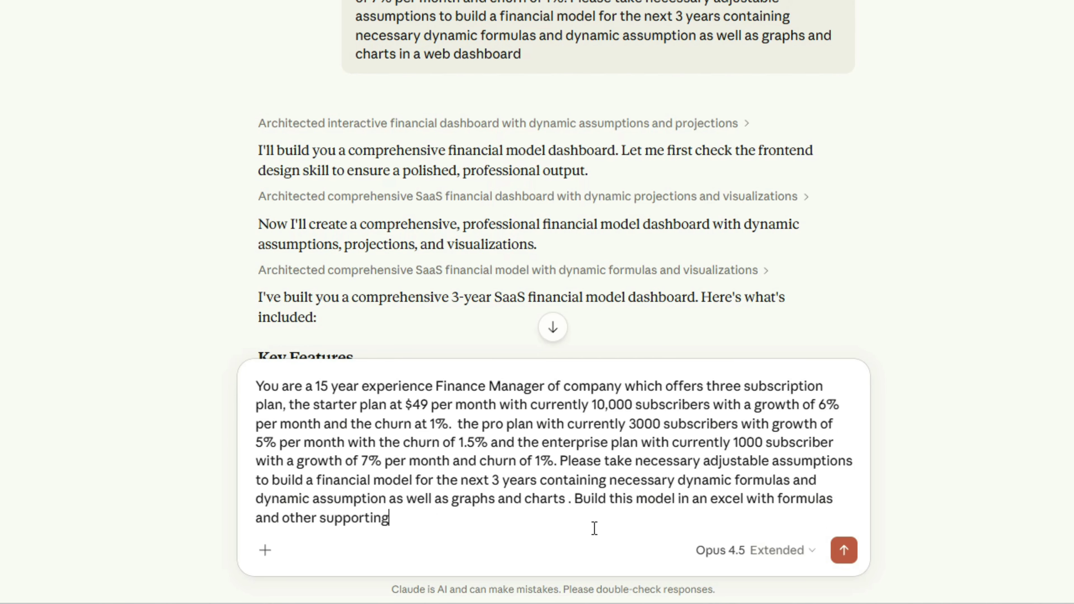
text( assumptions in terms )
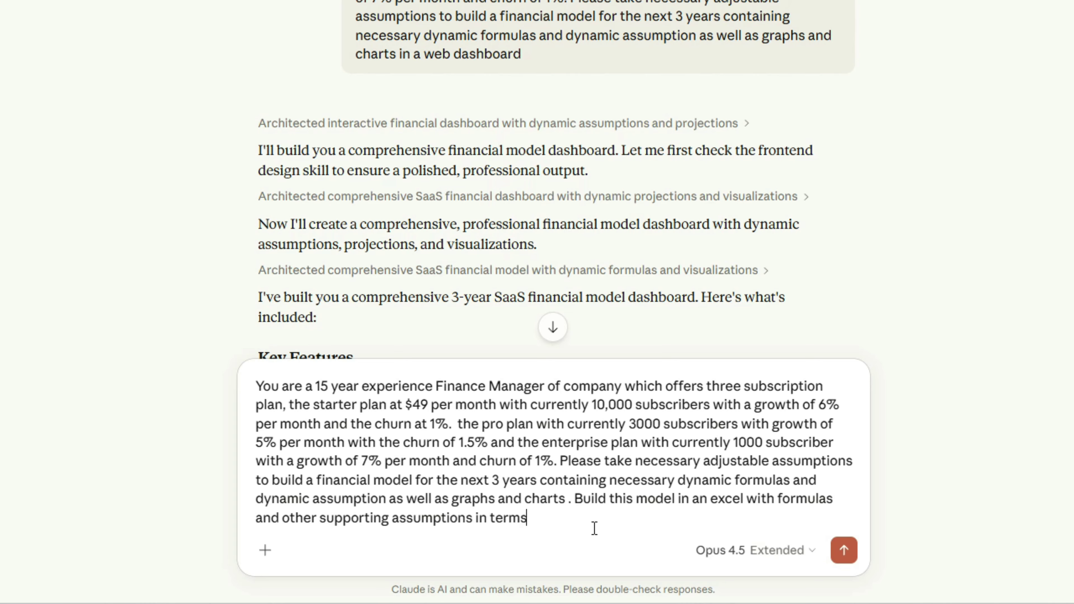
text(of formulas onl)
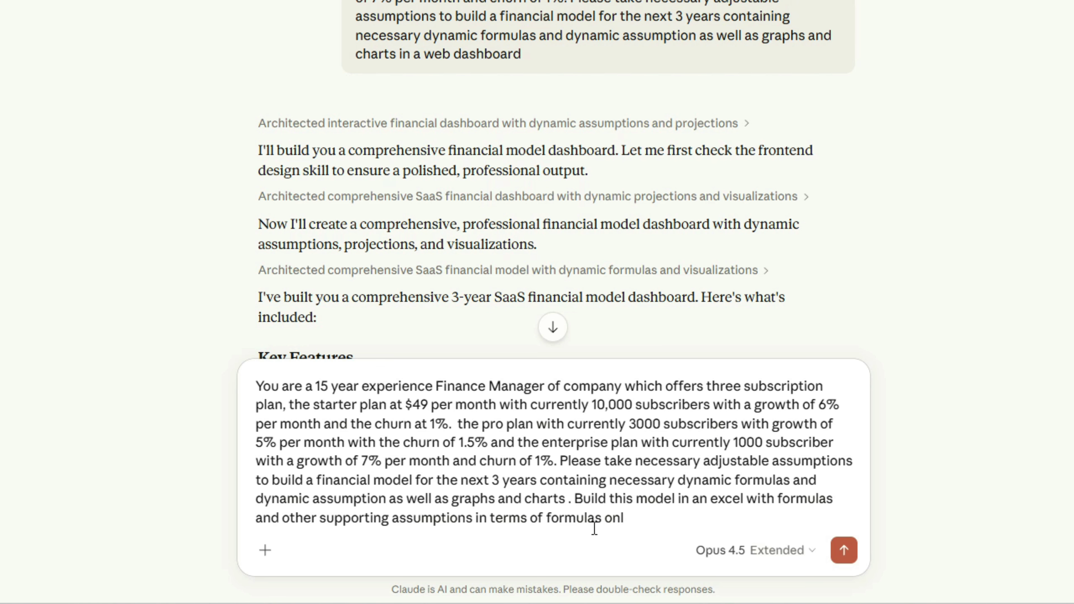
text(y.)
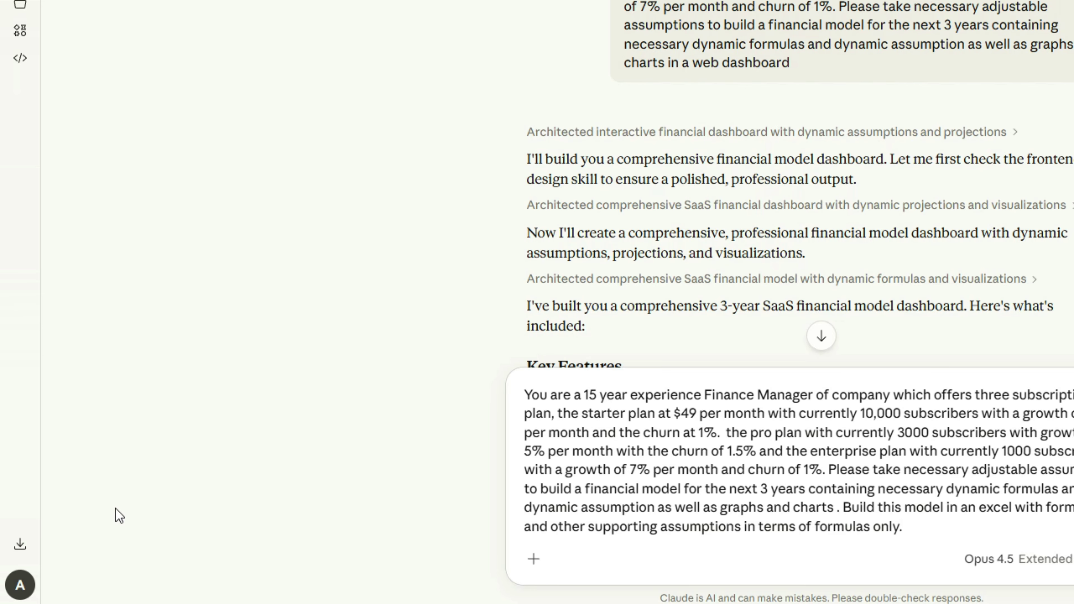
Step: Open the account settings and look through the available options
click(25, 589)
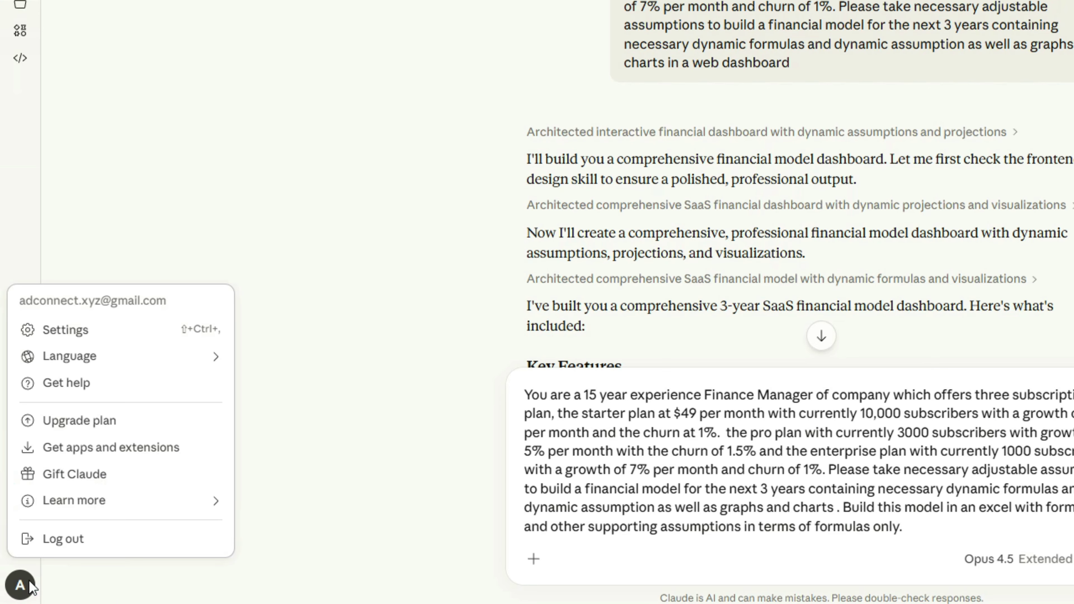
key(Escape)
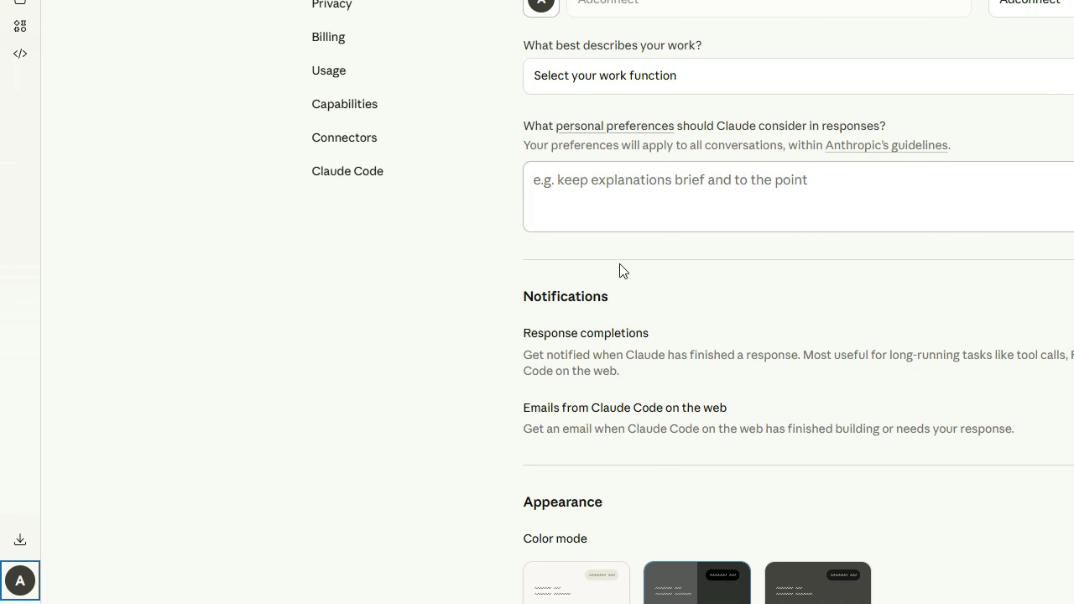
click(140, 100)
scroll(400, 186, down, 10)
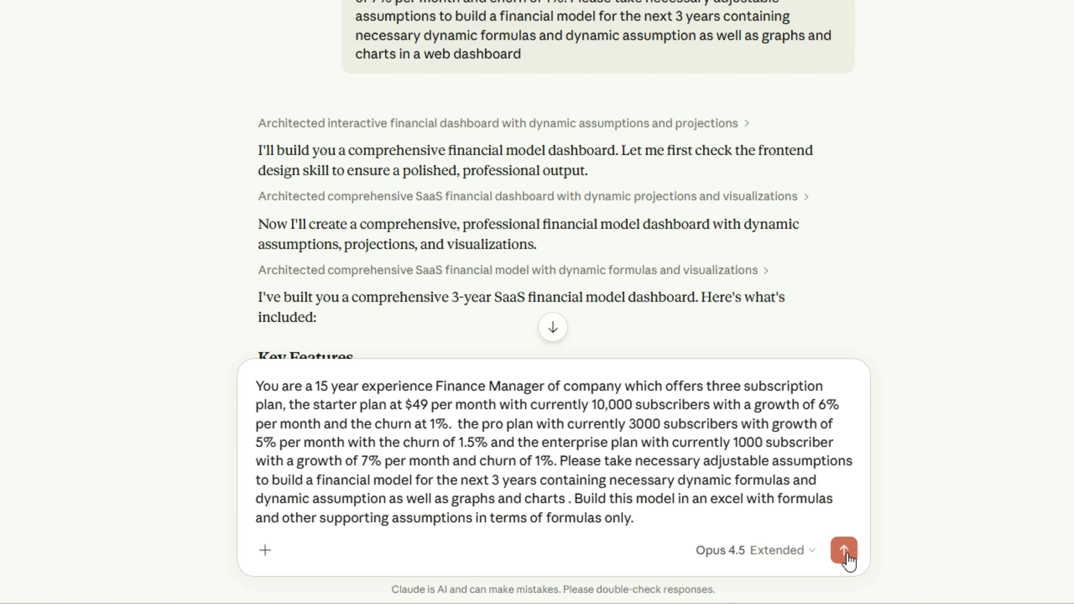
Step: Submit the revised prompt and review the Assumptions sheet of the generated Excel model
click(845, 552)
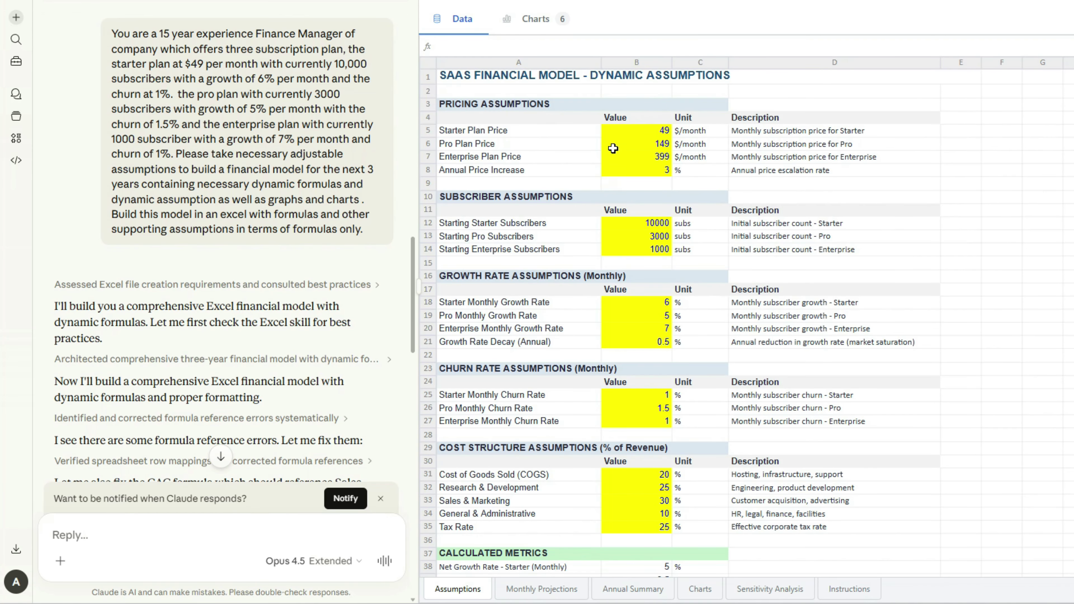
scroll(595, 198, down, 3)
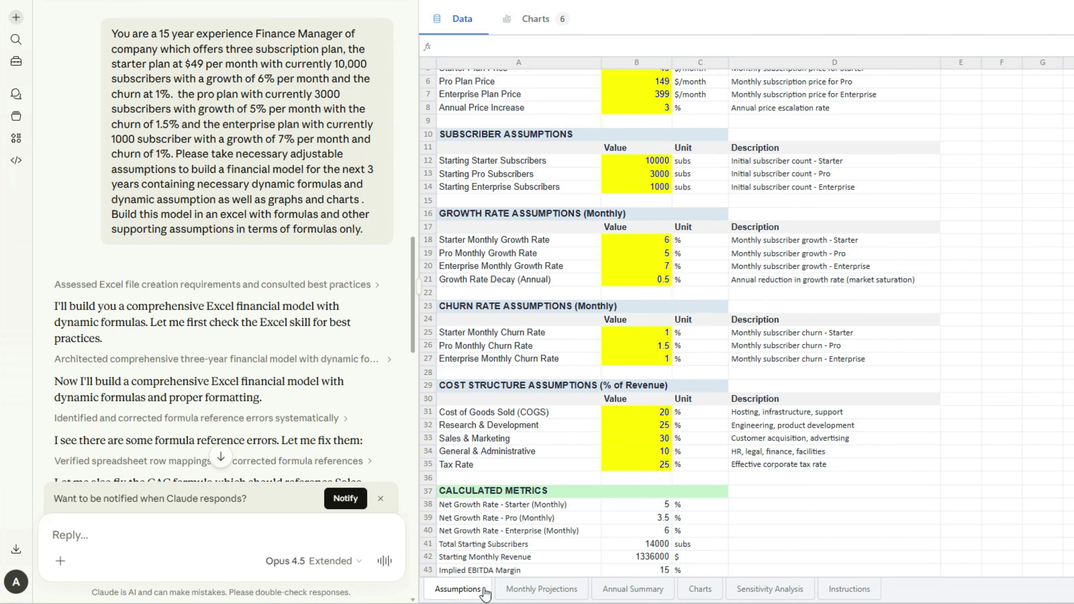
Step: Examine the subscriber, pricing, revenue and cost rows of the Monthly Projections sheet
click(552, 592)
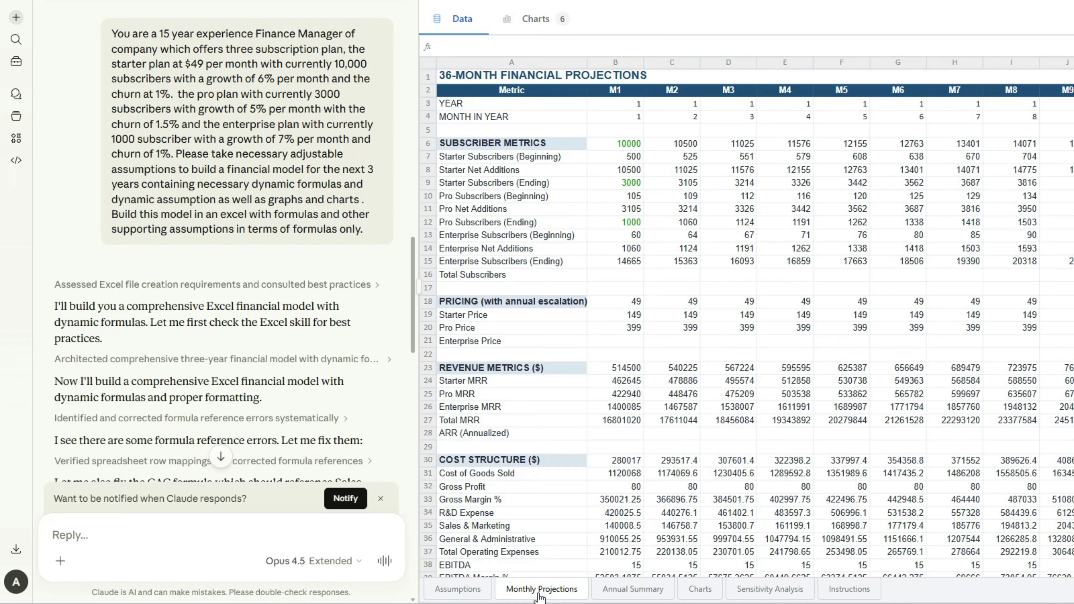
scroll(698, 412, down, 2)
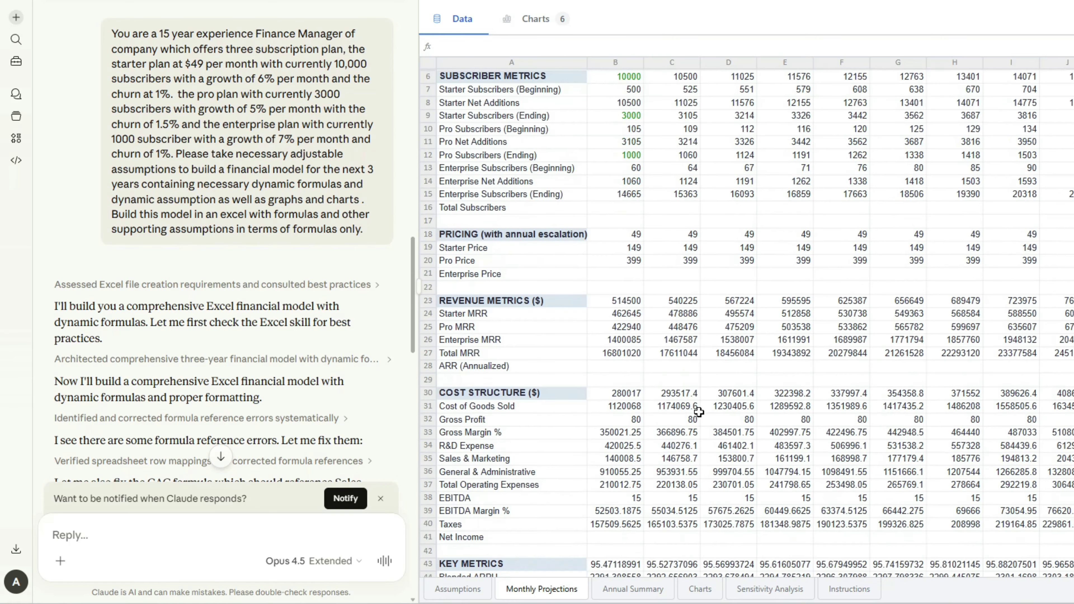
scroll(695, 410, up, 2)
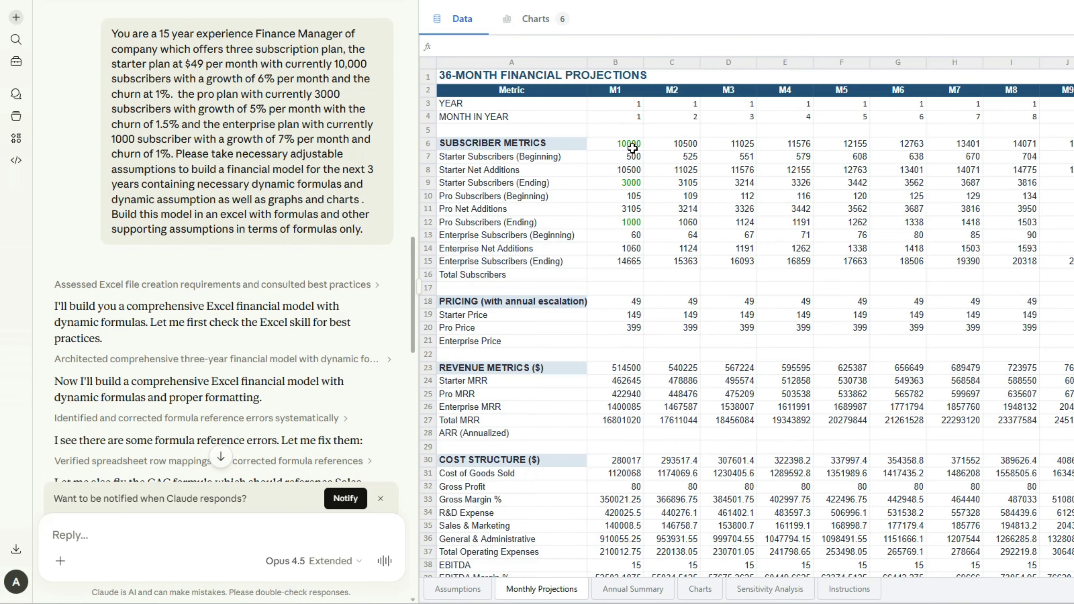
scroll(632, 148, down, 2)
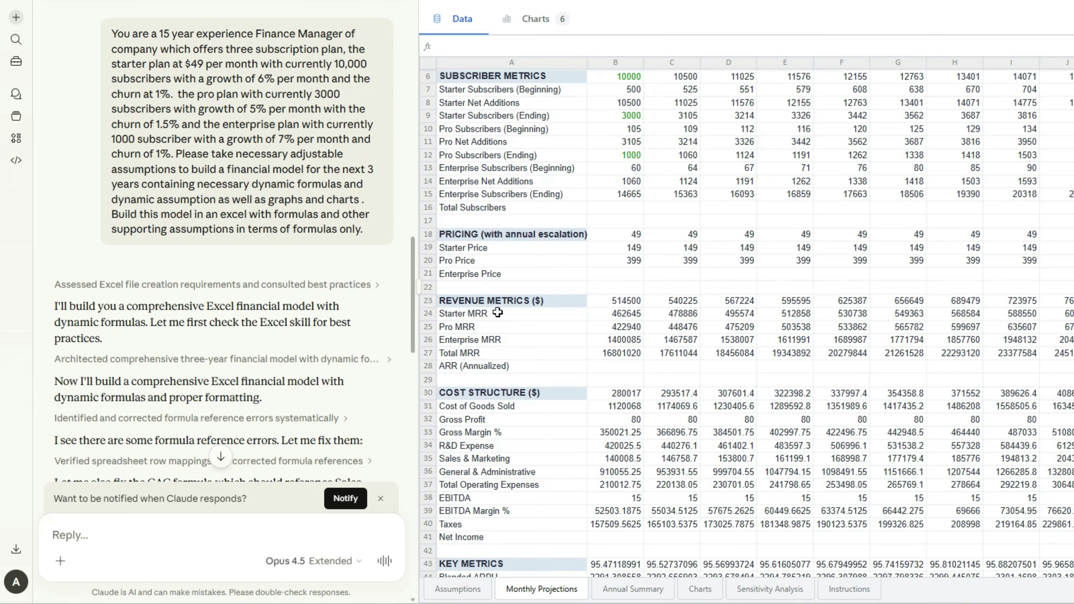
scroll(497, 313, down, 1)
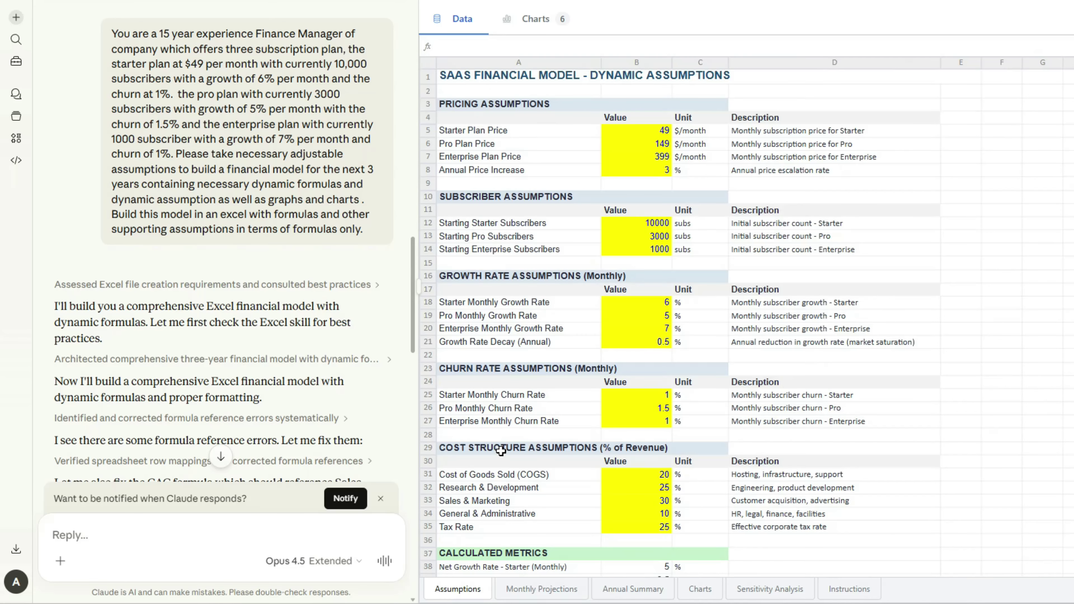
Step: Look through the workbook's Annual Summary, Sensitivity Analysis and Instructions sheets and its charts, including the Year 3 revenue mix
click(624, 588)
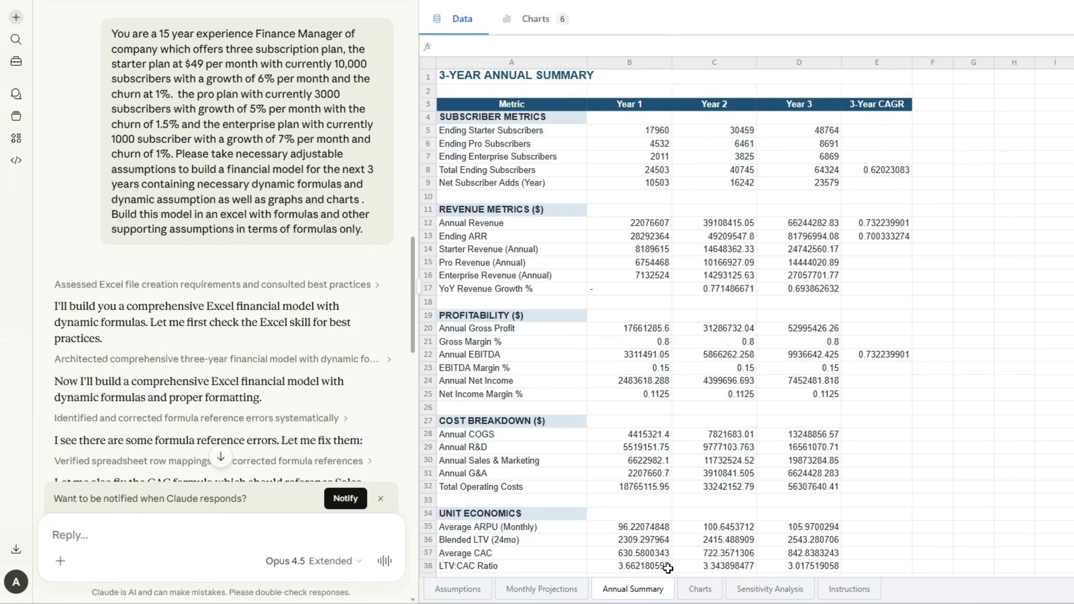
click(769, 589)
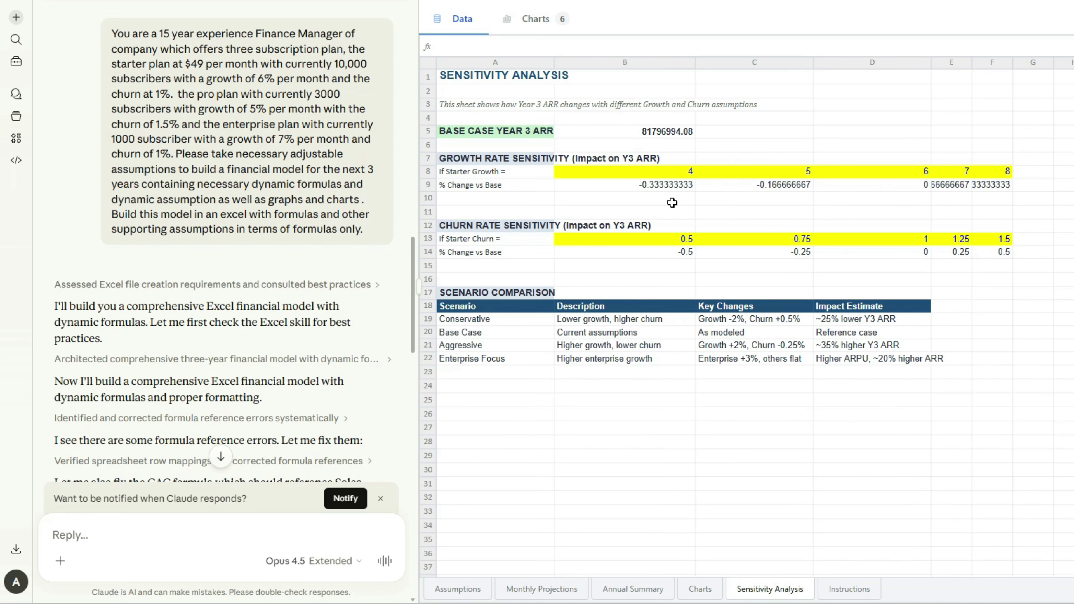
click(847, 589)
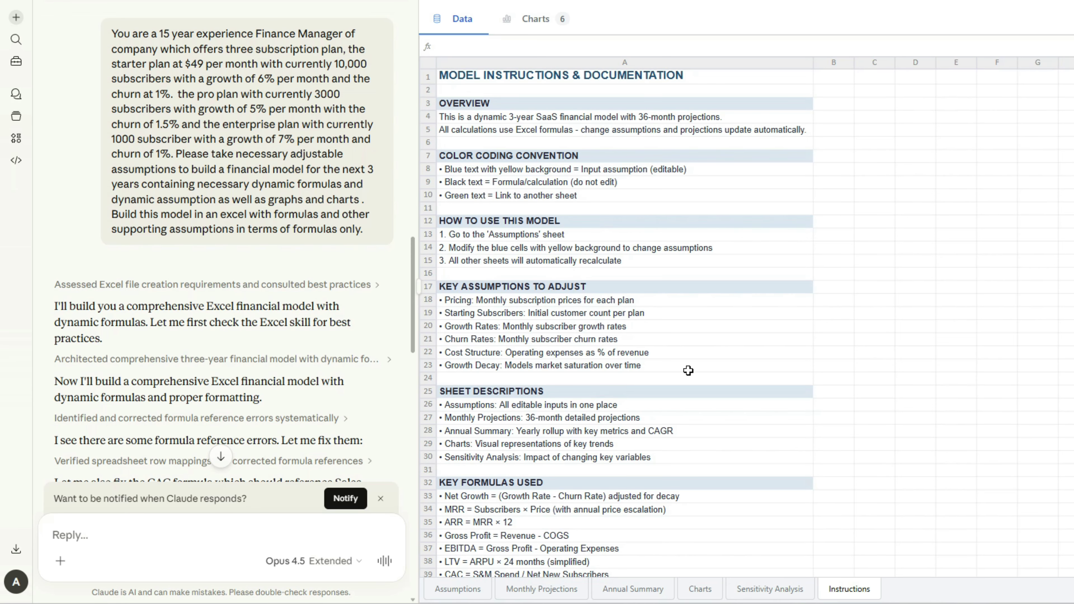
click(506, 13)
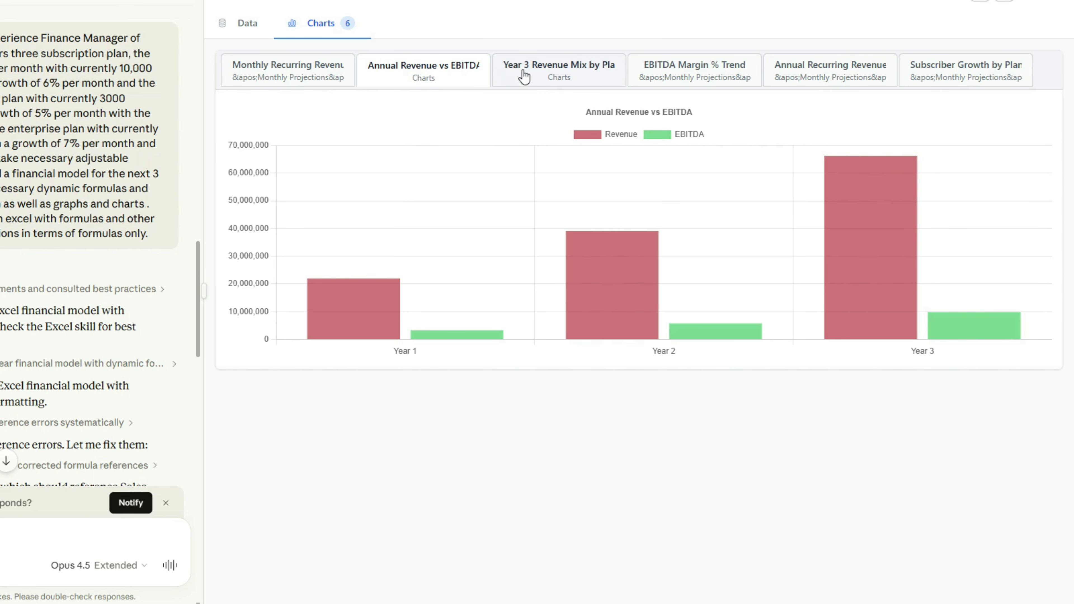
click(546, 72)
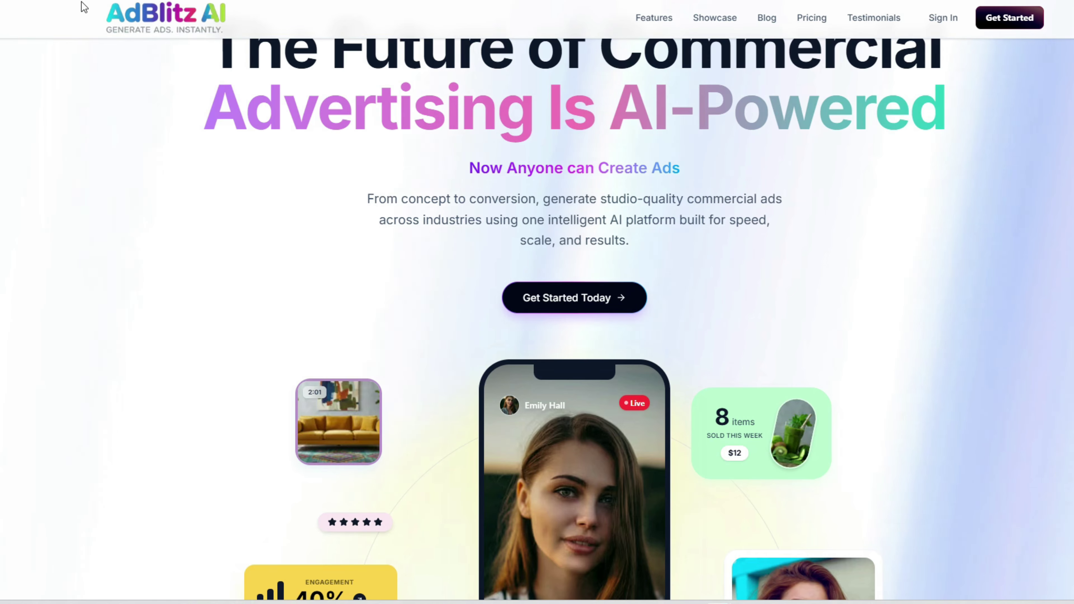
Step: Browse the AdBlitz AI landing page, examining its ad examples, features, pricing plans and frequently asked questions
scroll(66, 97, down, 6)
scroll(69, 100, down, 6)
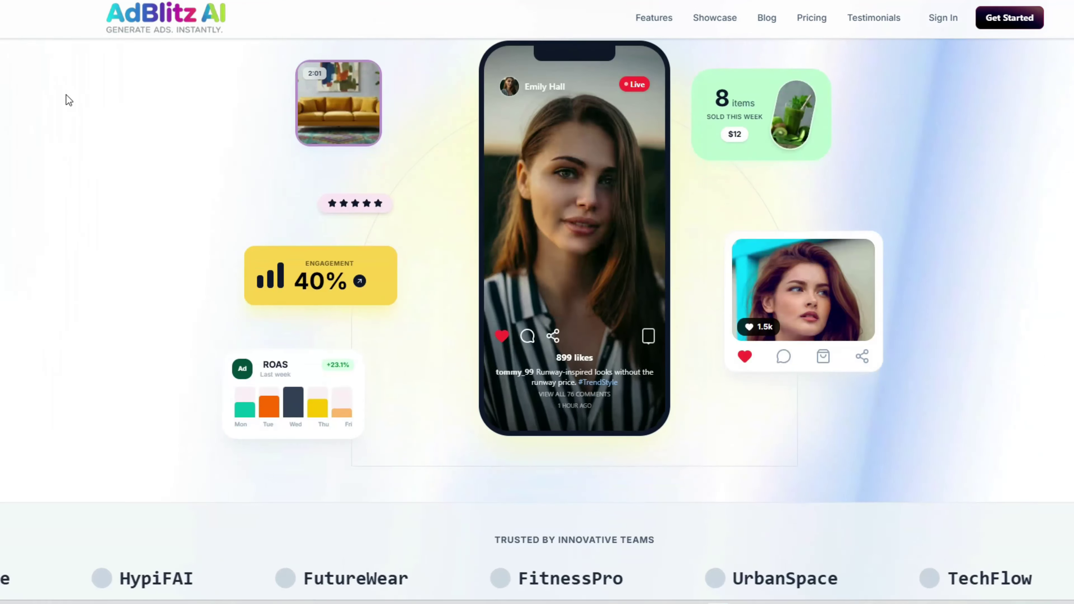
scroll(66, 95, down, 5)
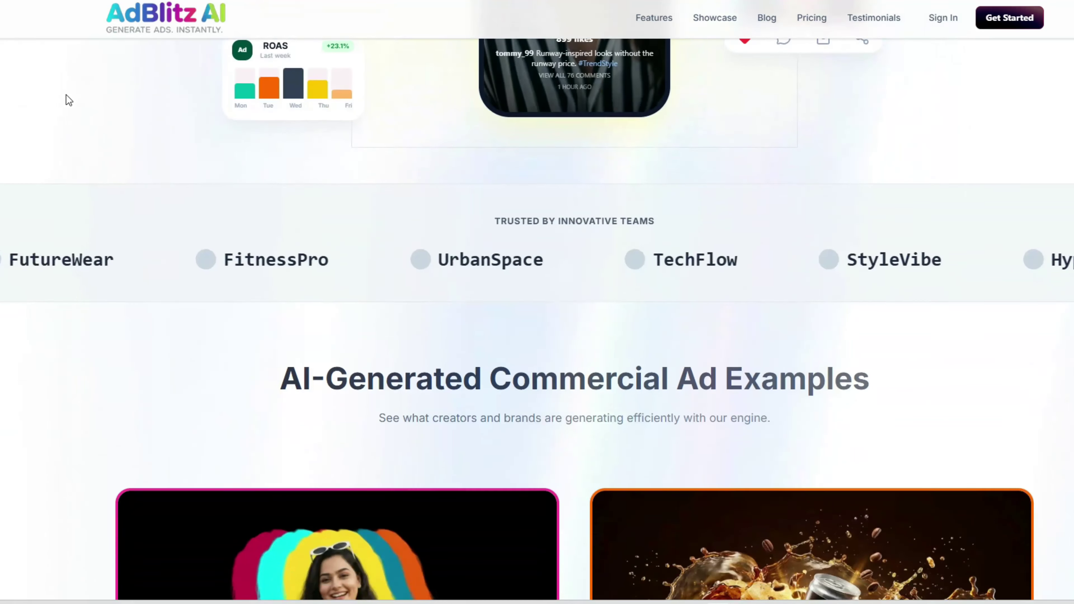
scroll(66, 95, down, 3)
scroll(69, 101, down, 2)
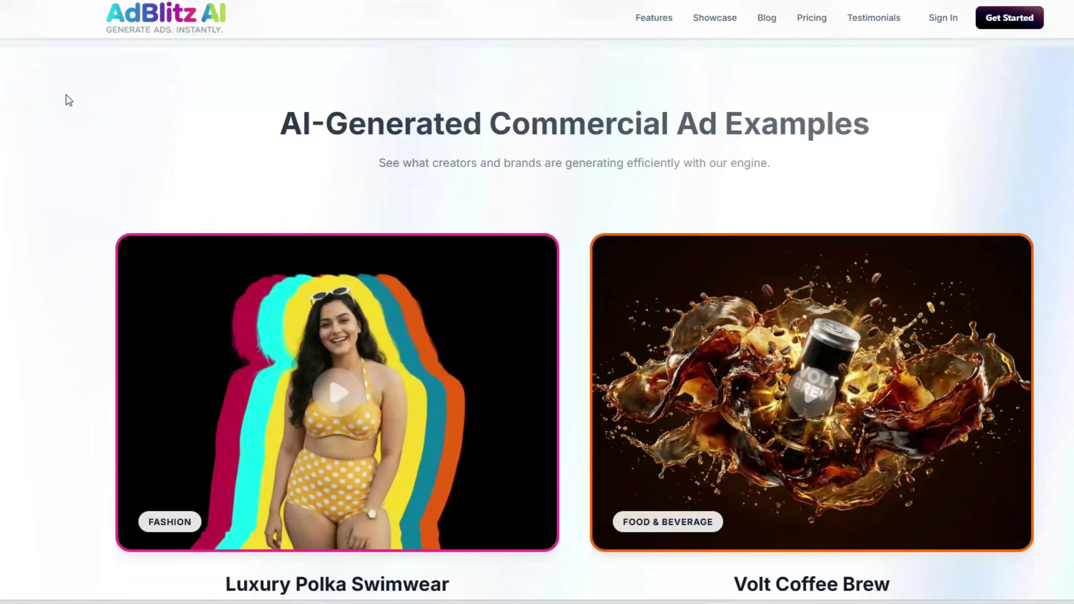
scroll(69, 100, down, 3)
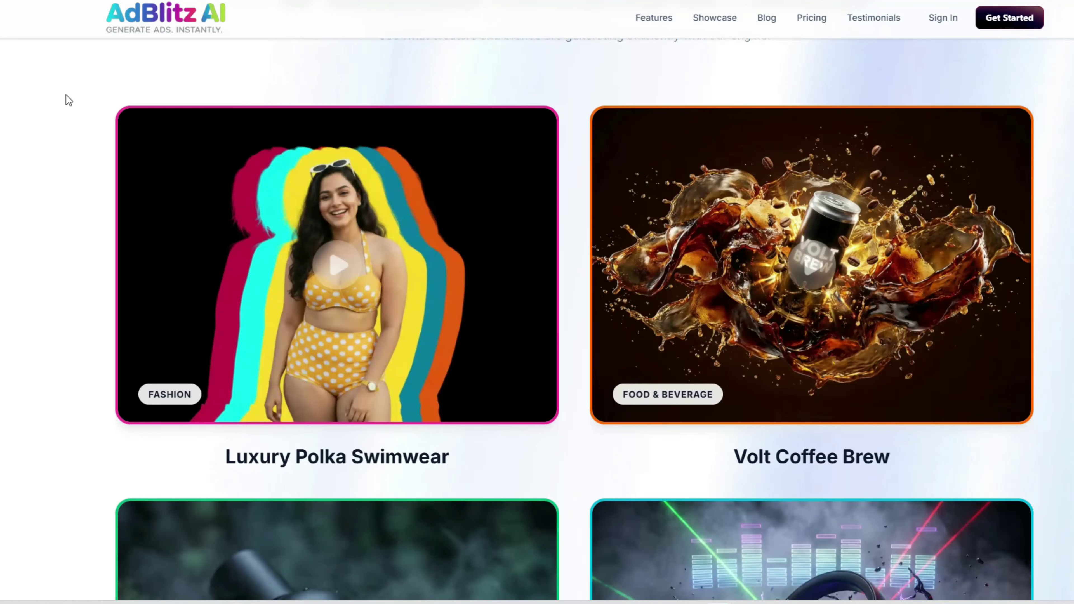
scroll(69, 100, down, 6)
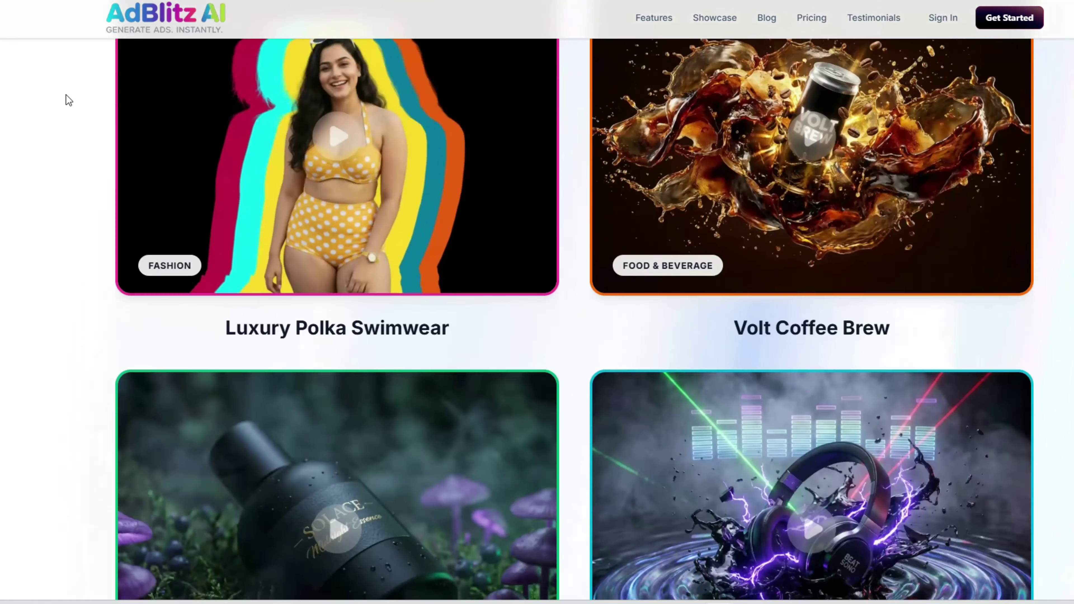
scroll(69, 101, down, 3)
scroll(69, 100, down, 6)
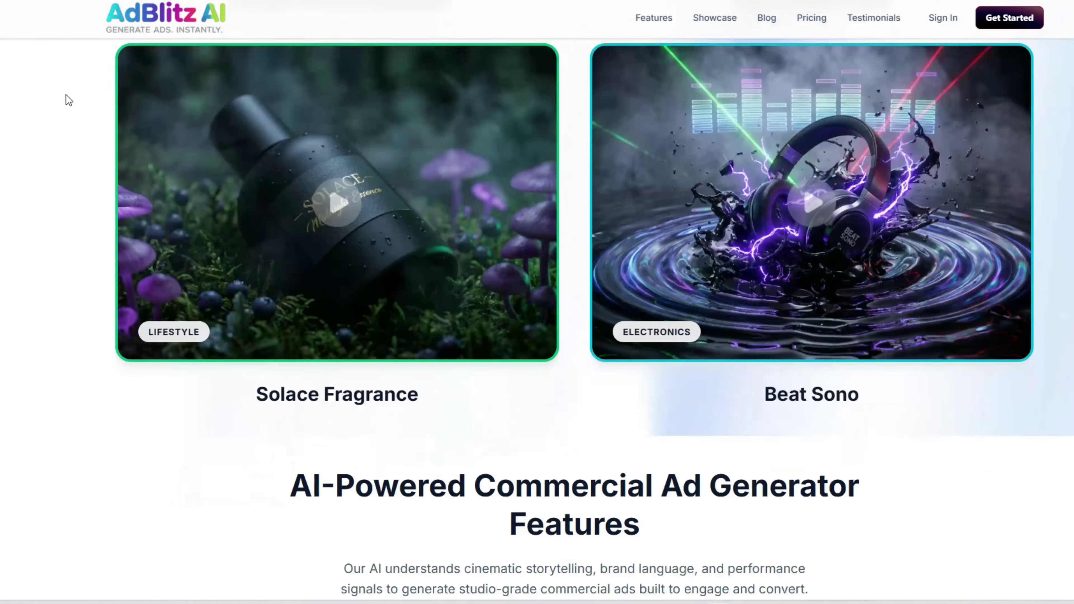
scroll(68, 100, down, 2)
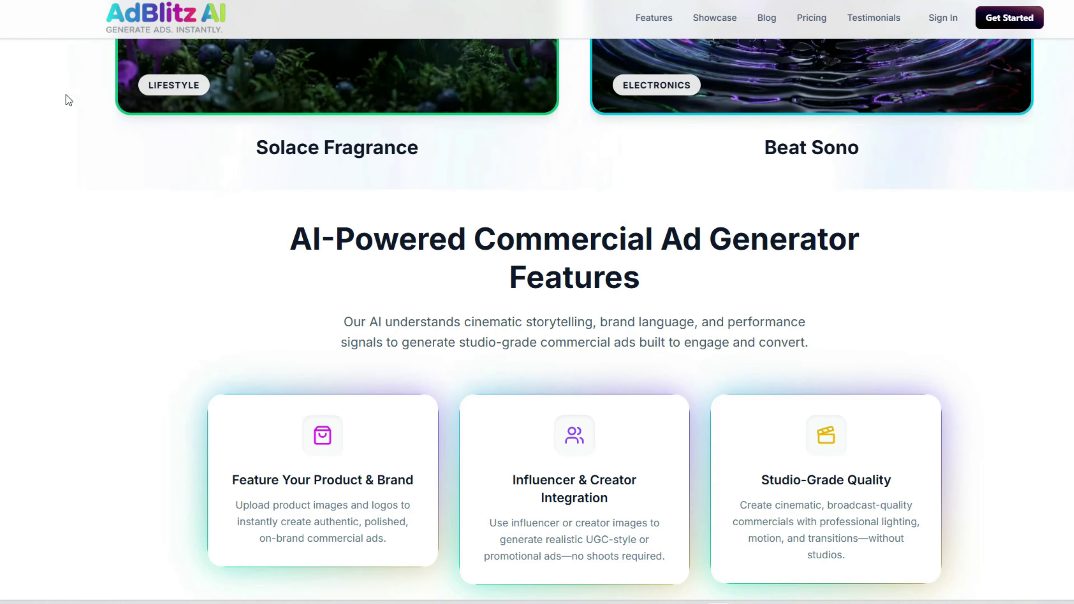
scroll(68, 101, down, 2)
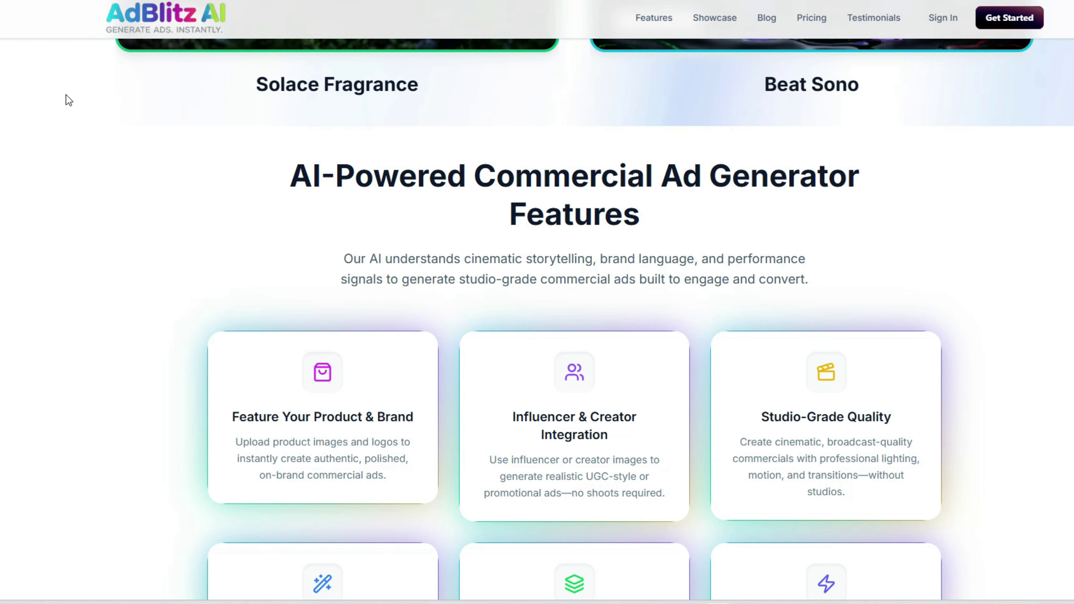
scroll(59, 138, down, 15)
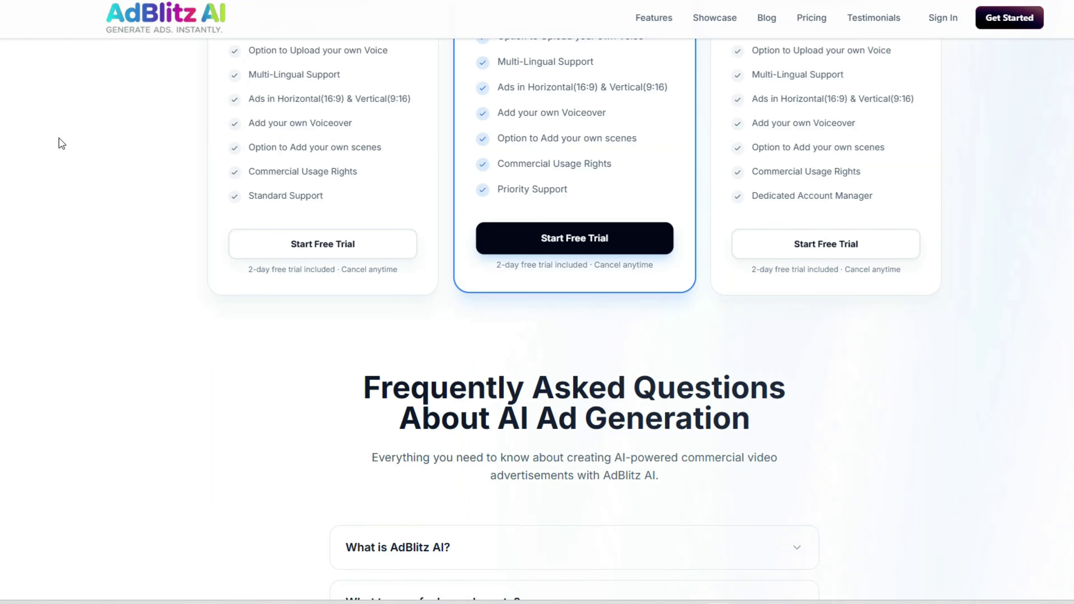
scroll(56, 180, down, 6)
scroll(56, 181, down, 4)
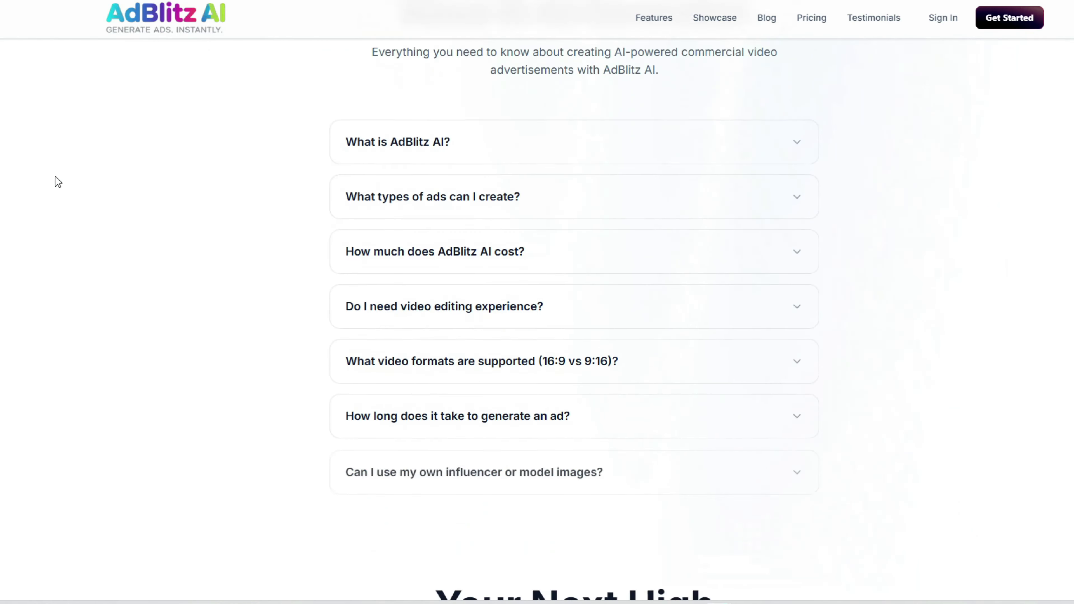
scroll(56, 181, down, 5)
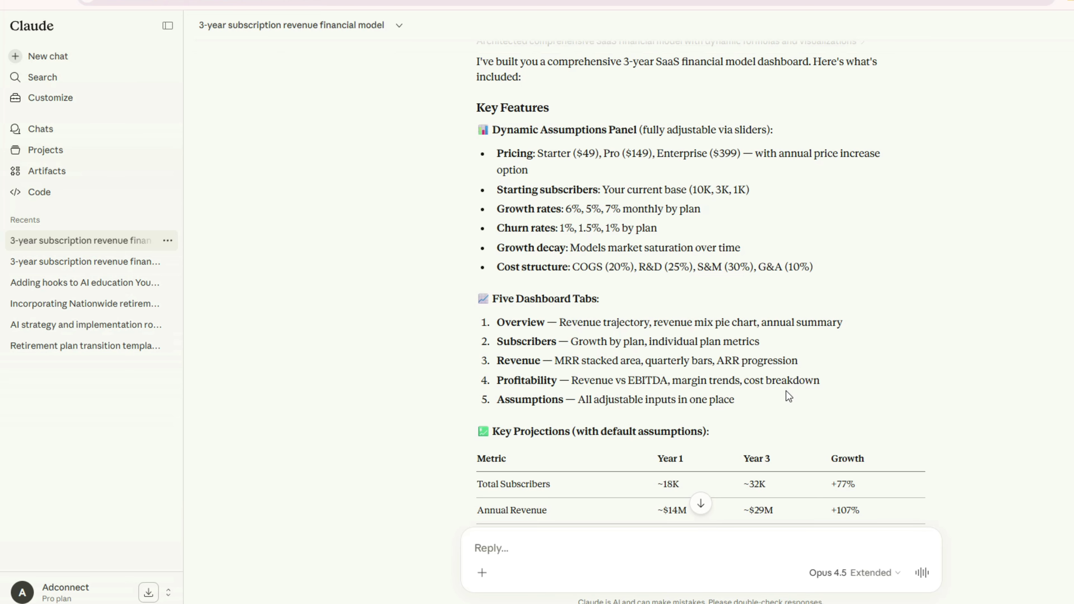
Step: Back in the Claude chat, review the dashboard response's feature list and key projections table
scroll(786, 400, down, 3)
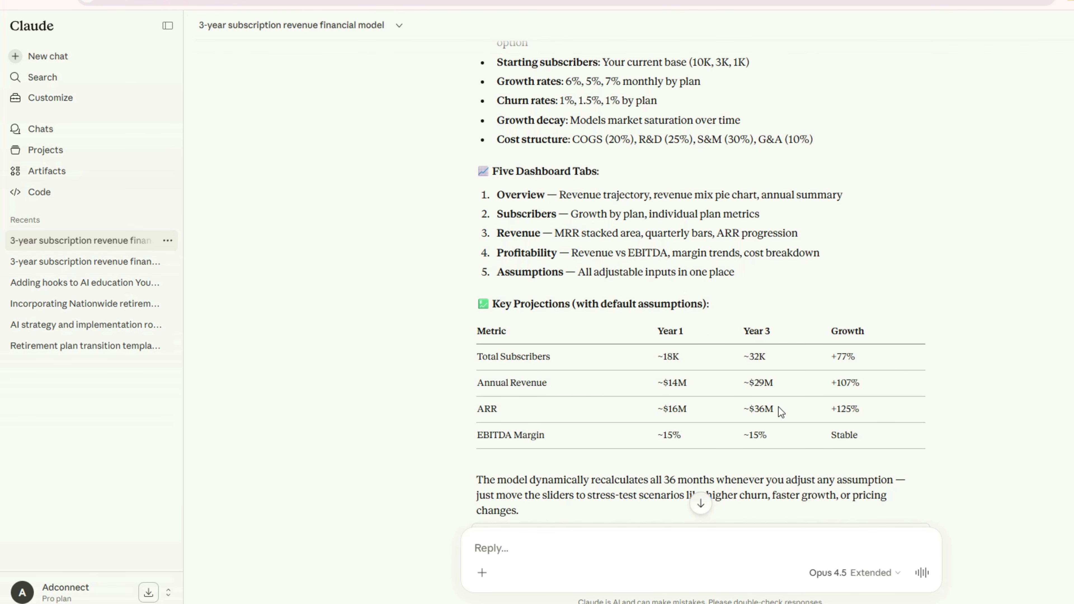